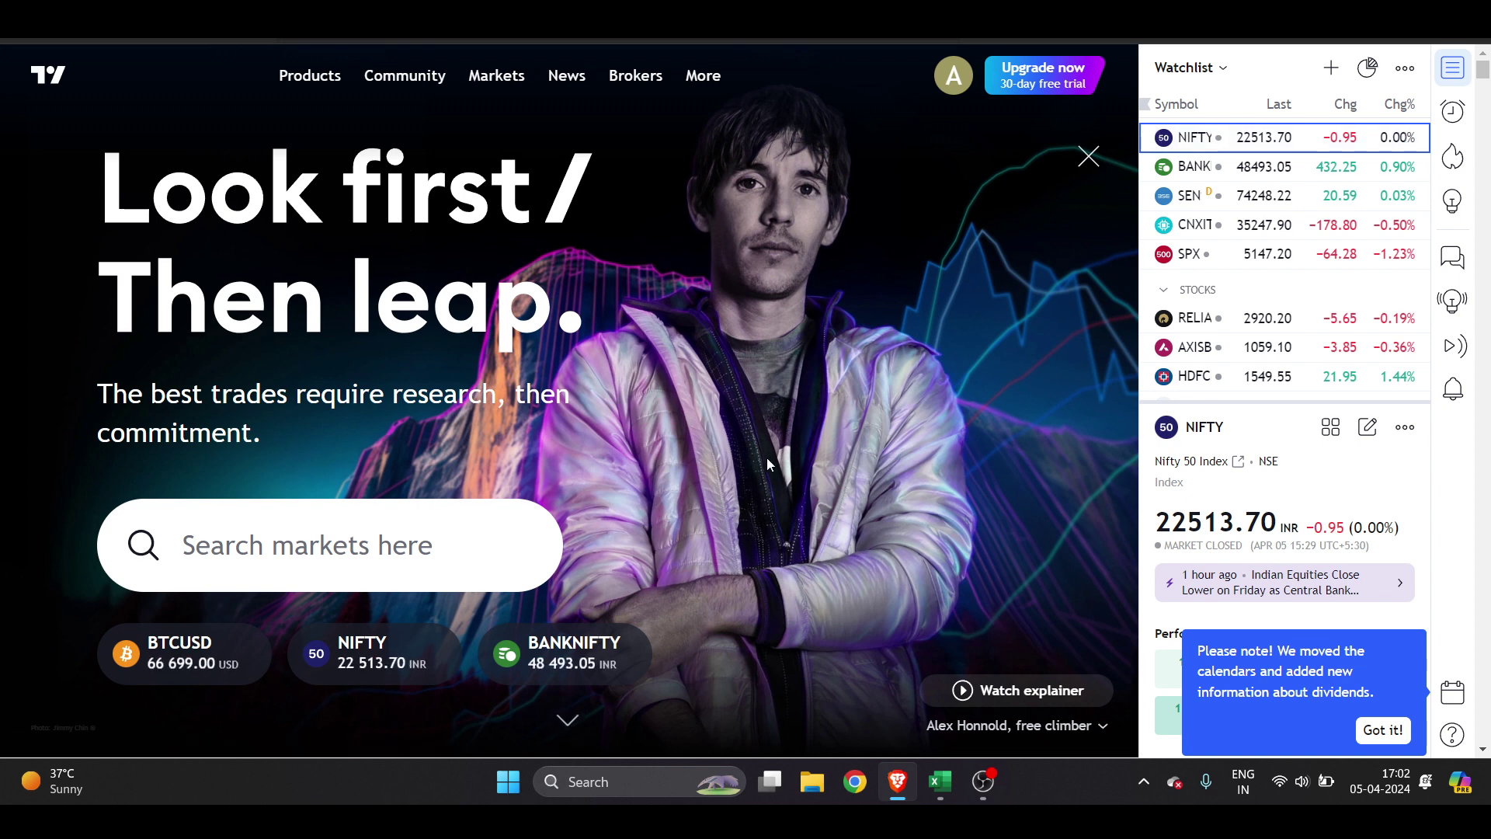
Switch from TradingView to the NSE India NIFTY 50 market-data page.
key("ctrl+Tab")
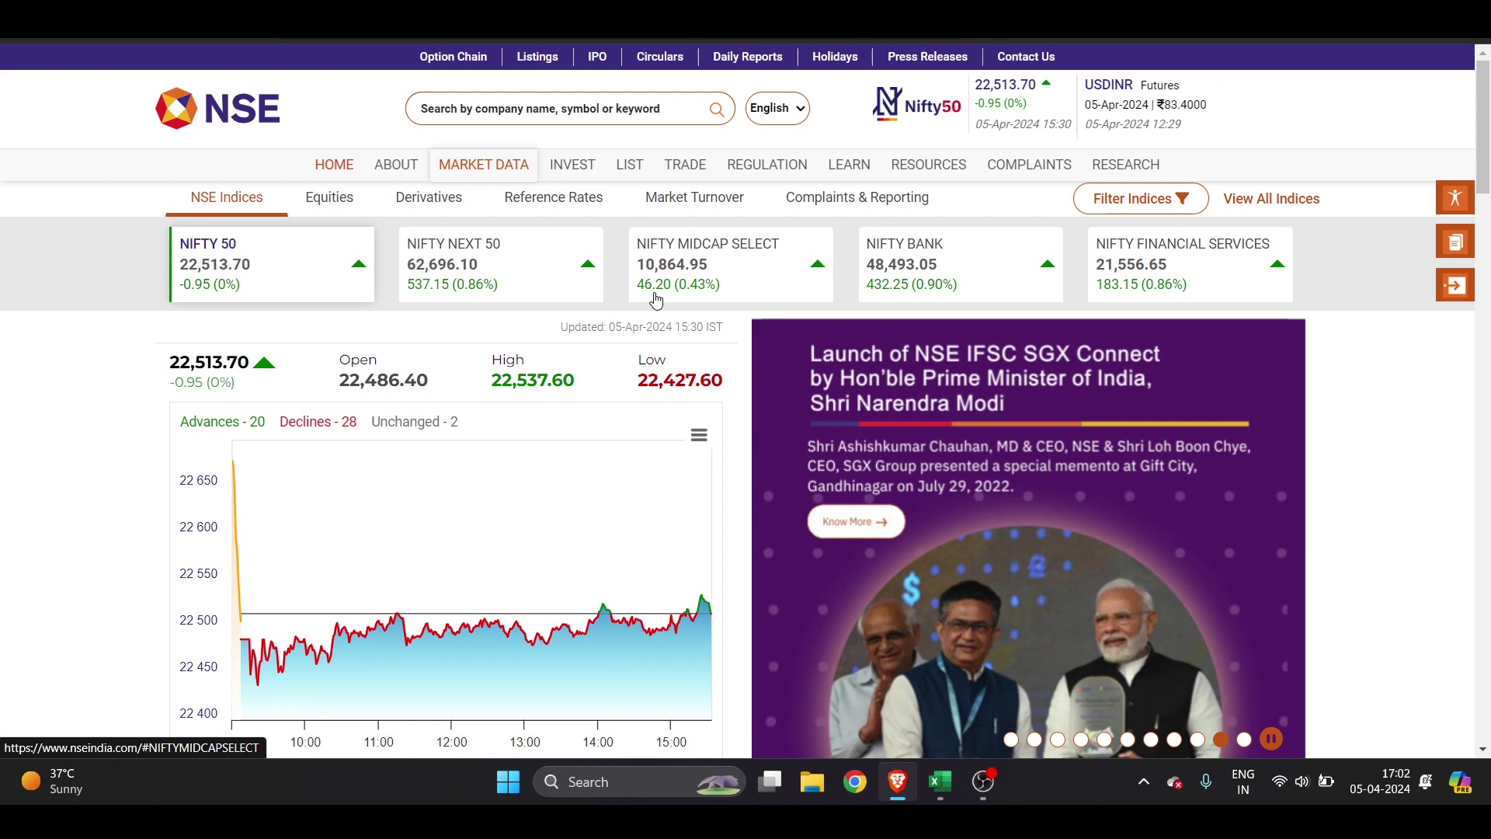
Go to NSE India's Market Watch – Indices page through the Market Data menu.
scroll(236, 128, "down", 2)
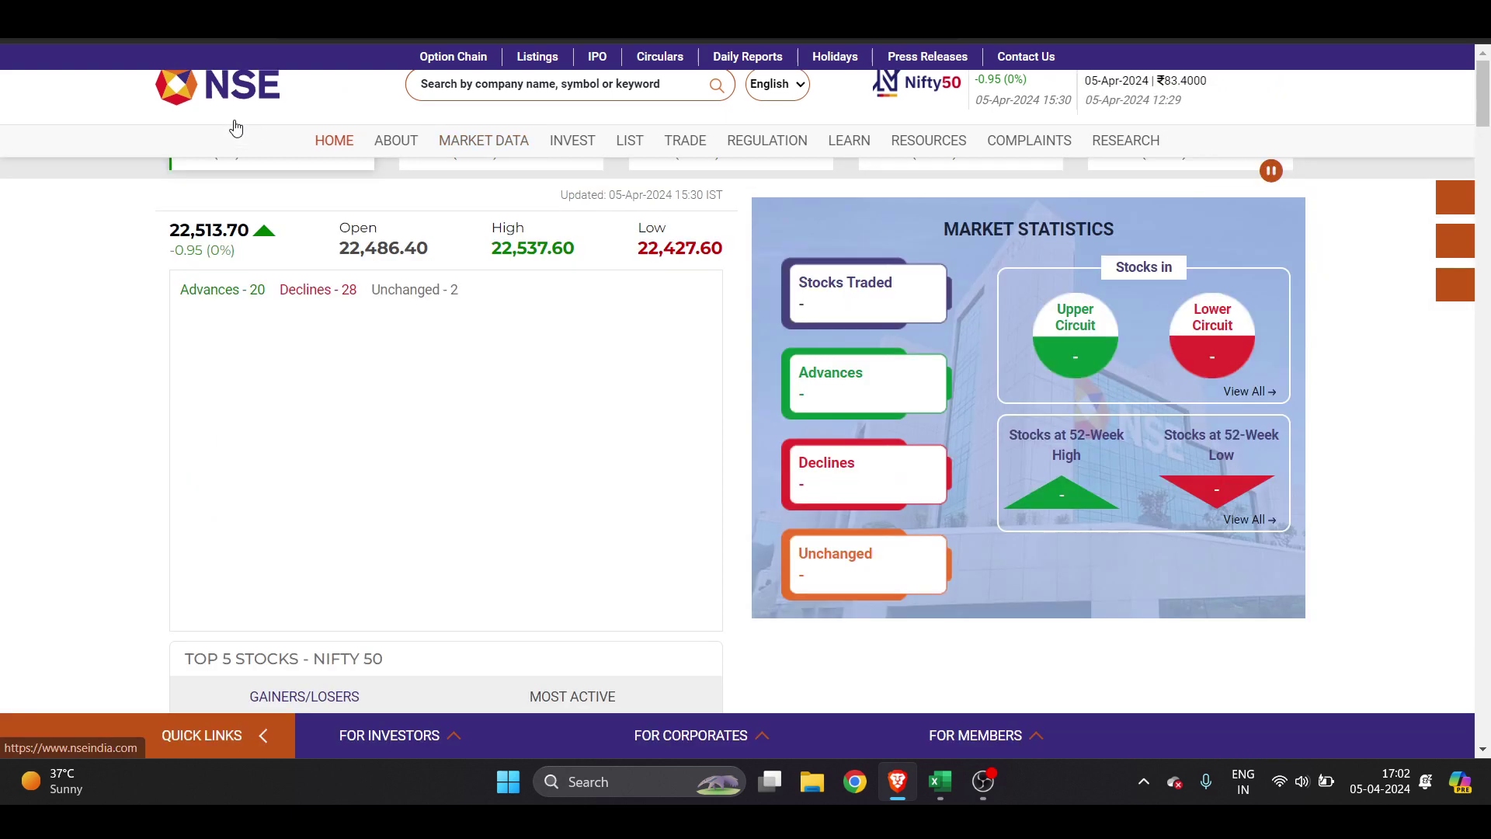
scroll(236, 128, "up", 2)
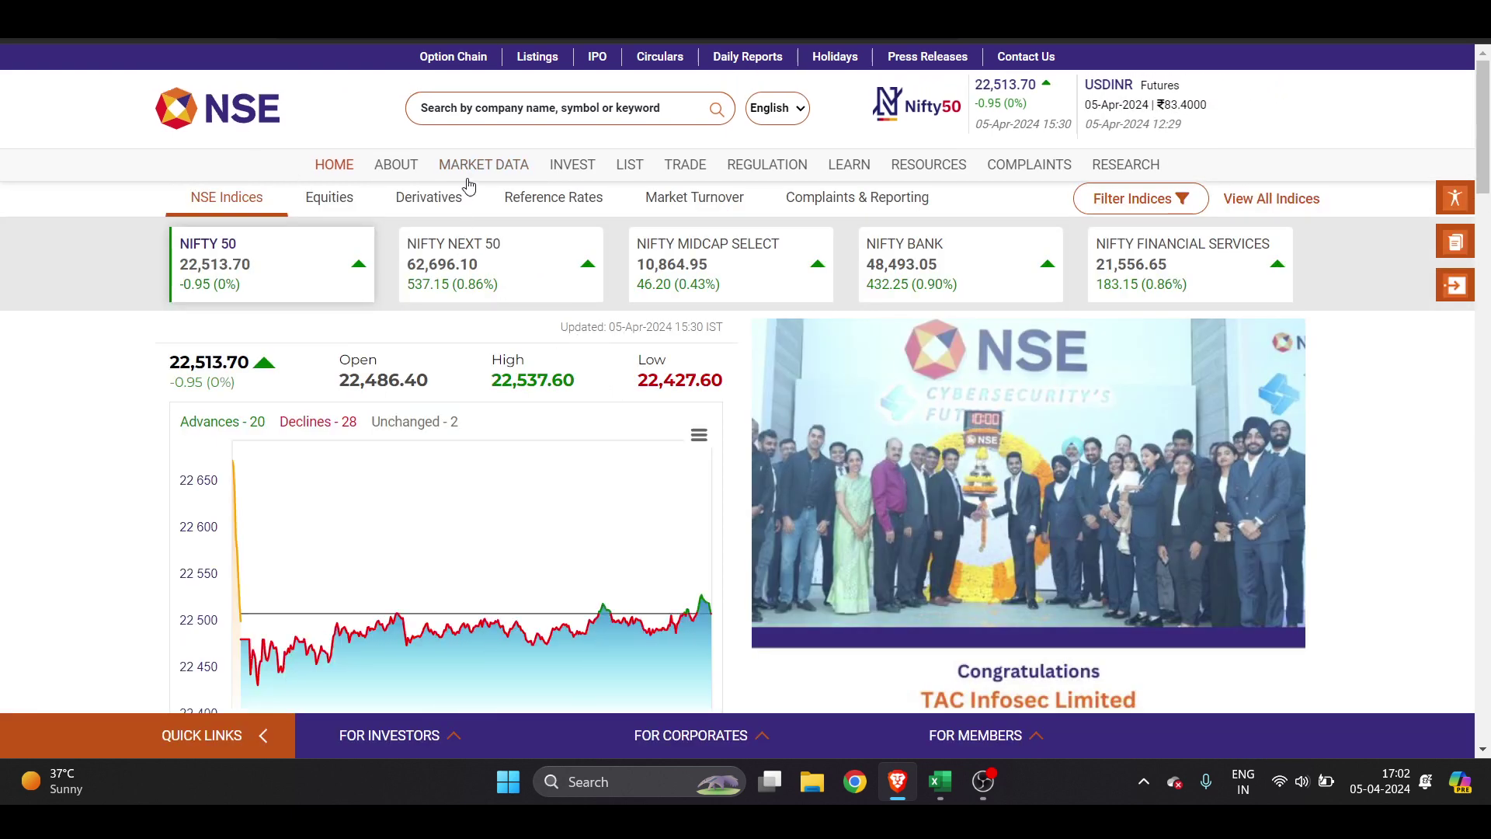
mouse_move(472, 173)
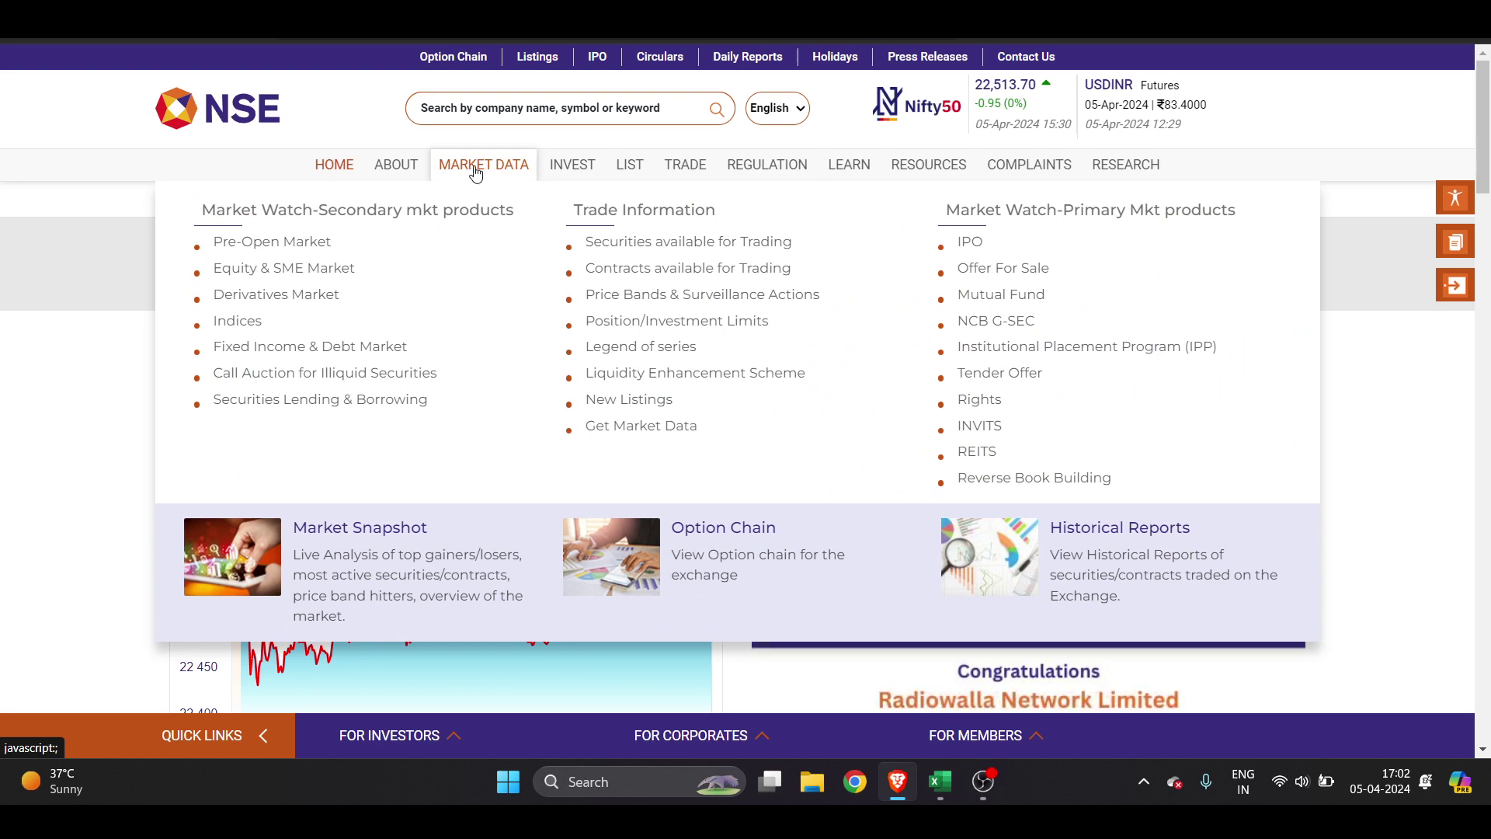
left_click(471, 173)
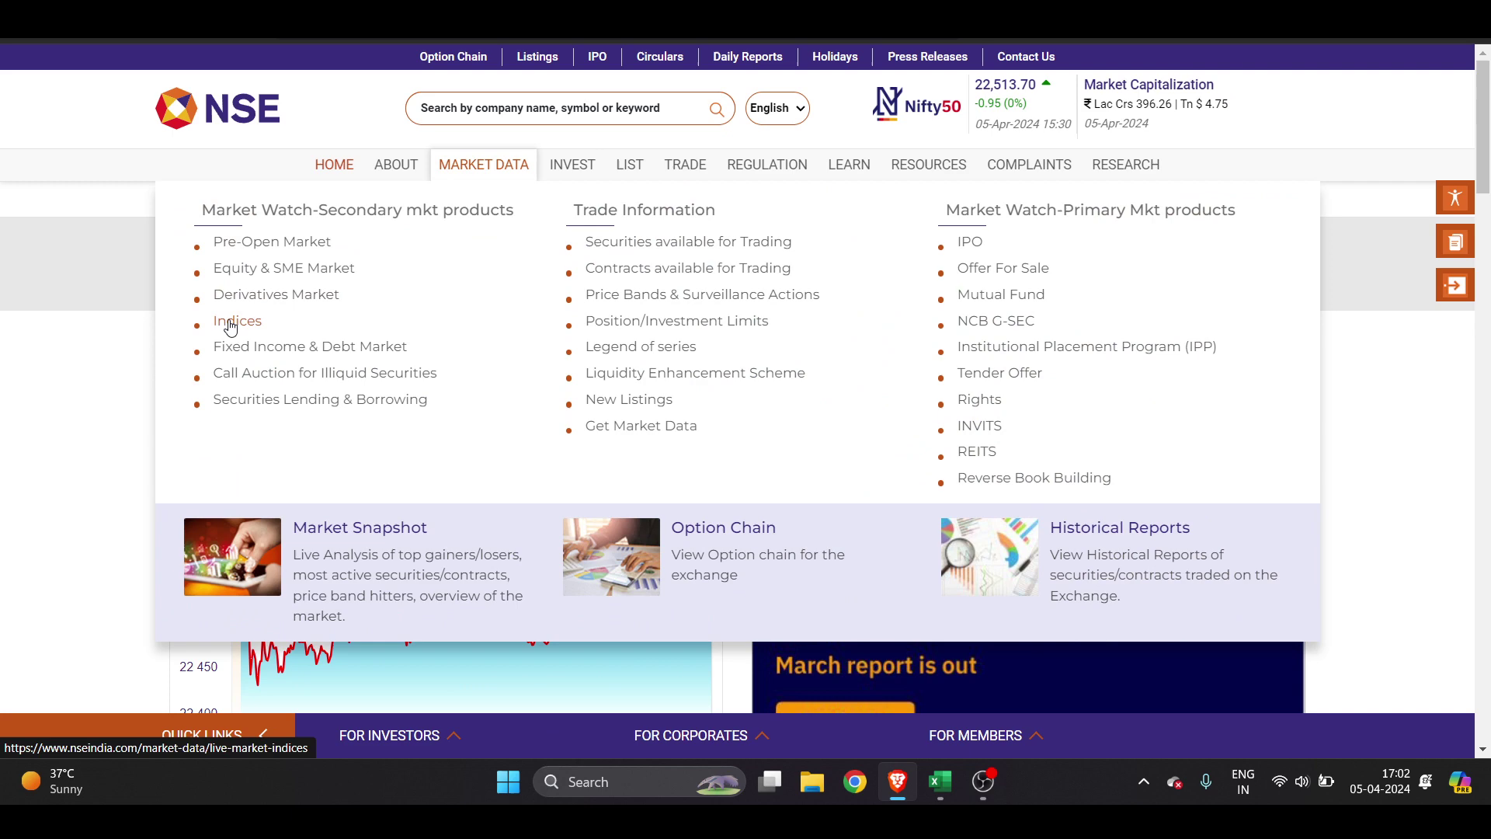
left_click(231, 323)
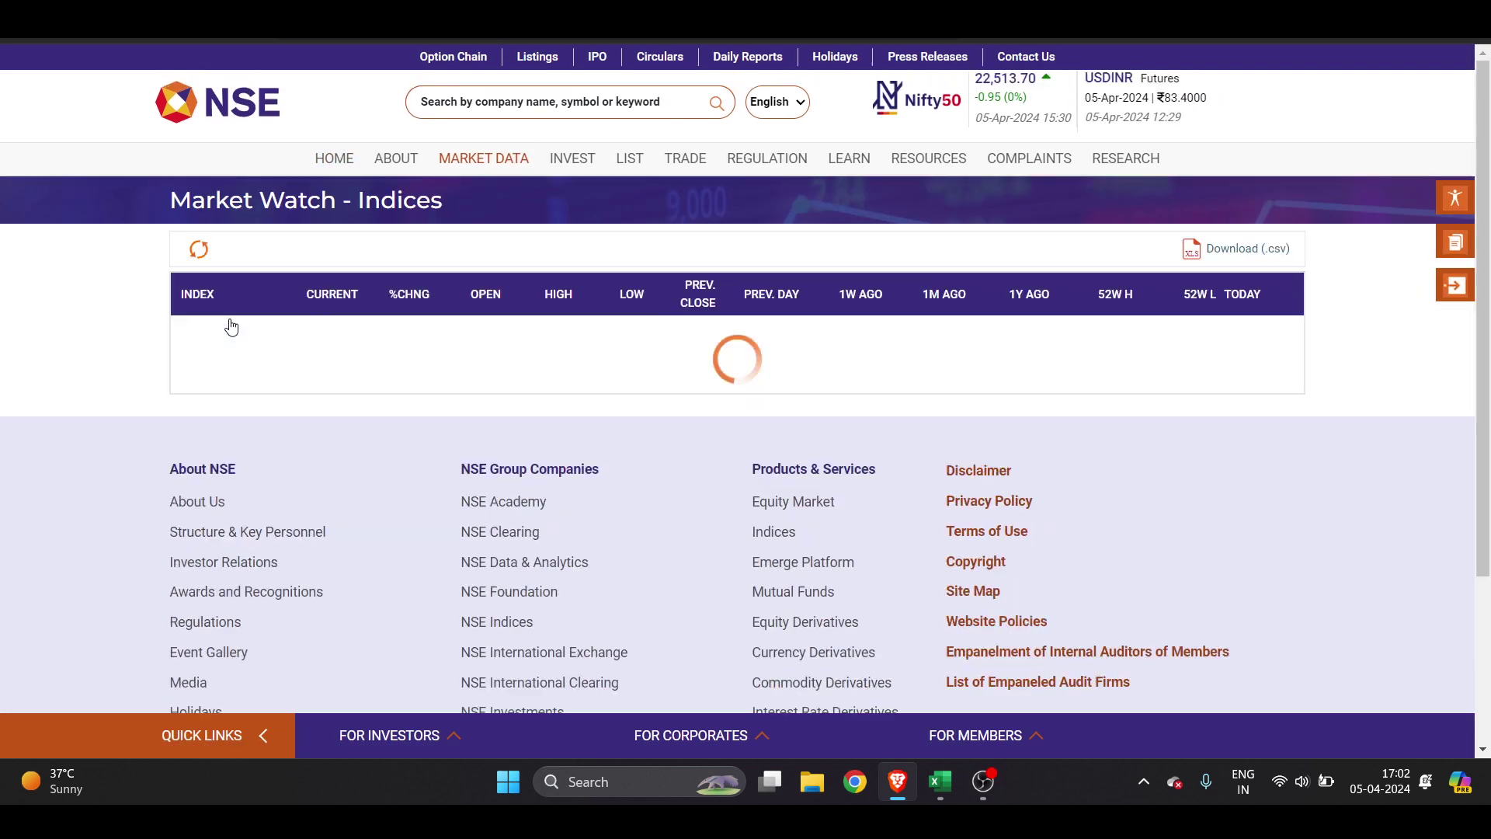
scroll(252, 510, "down", 5)
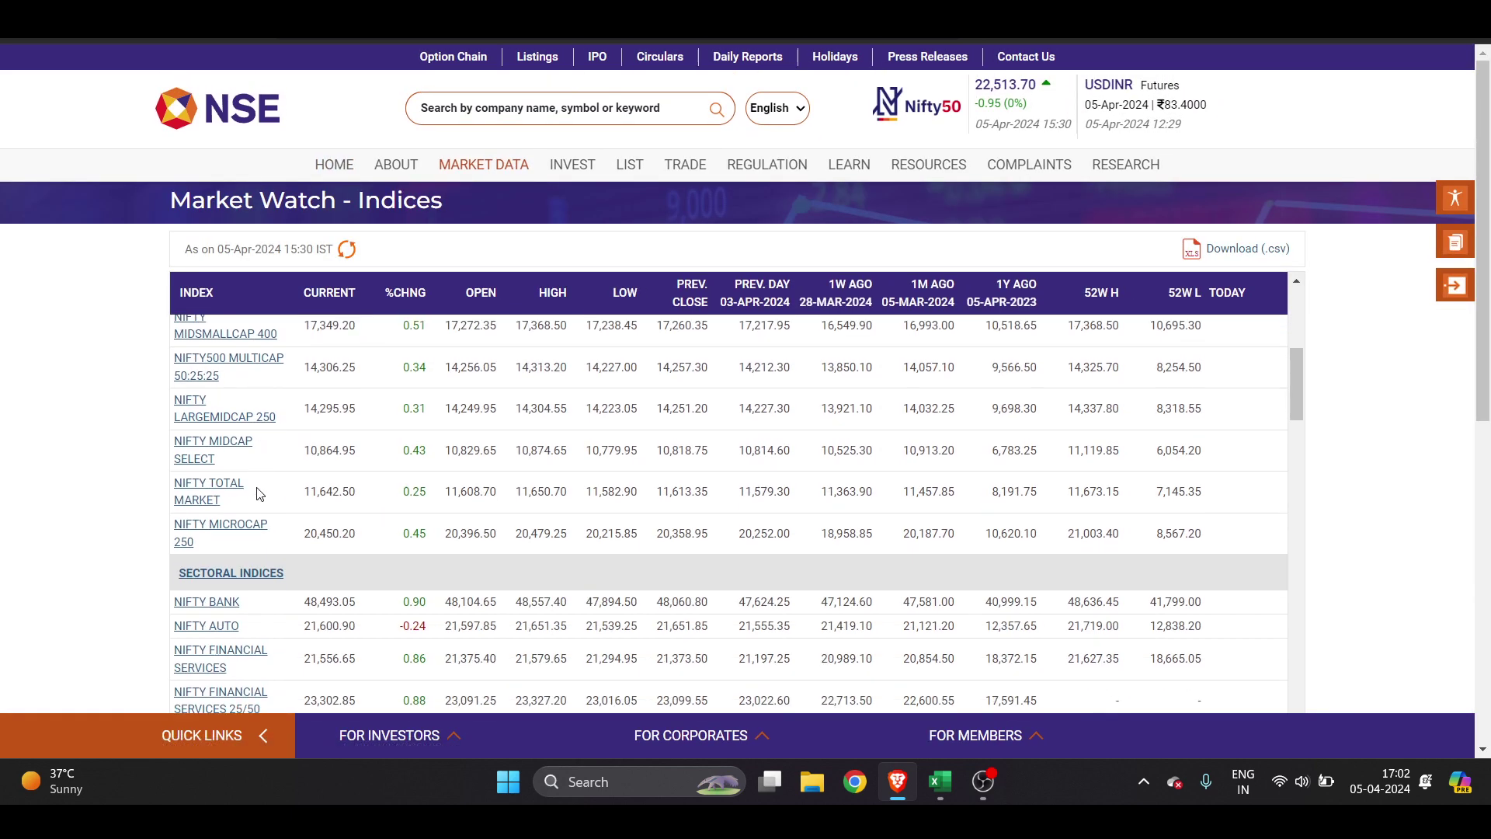
scroll(260, 489, "up", 5)
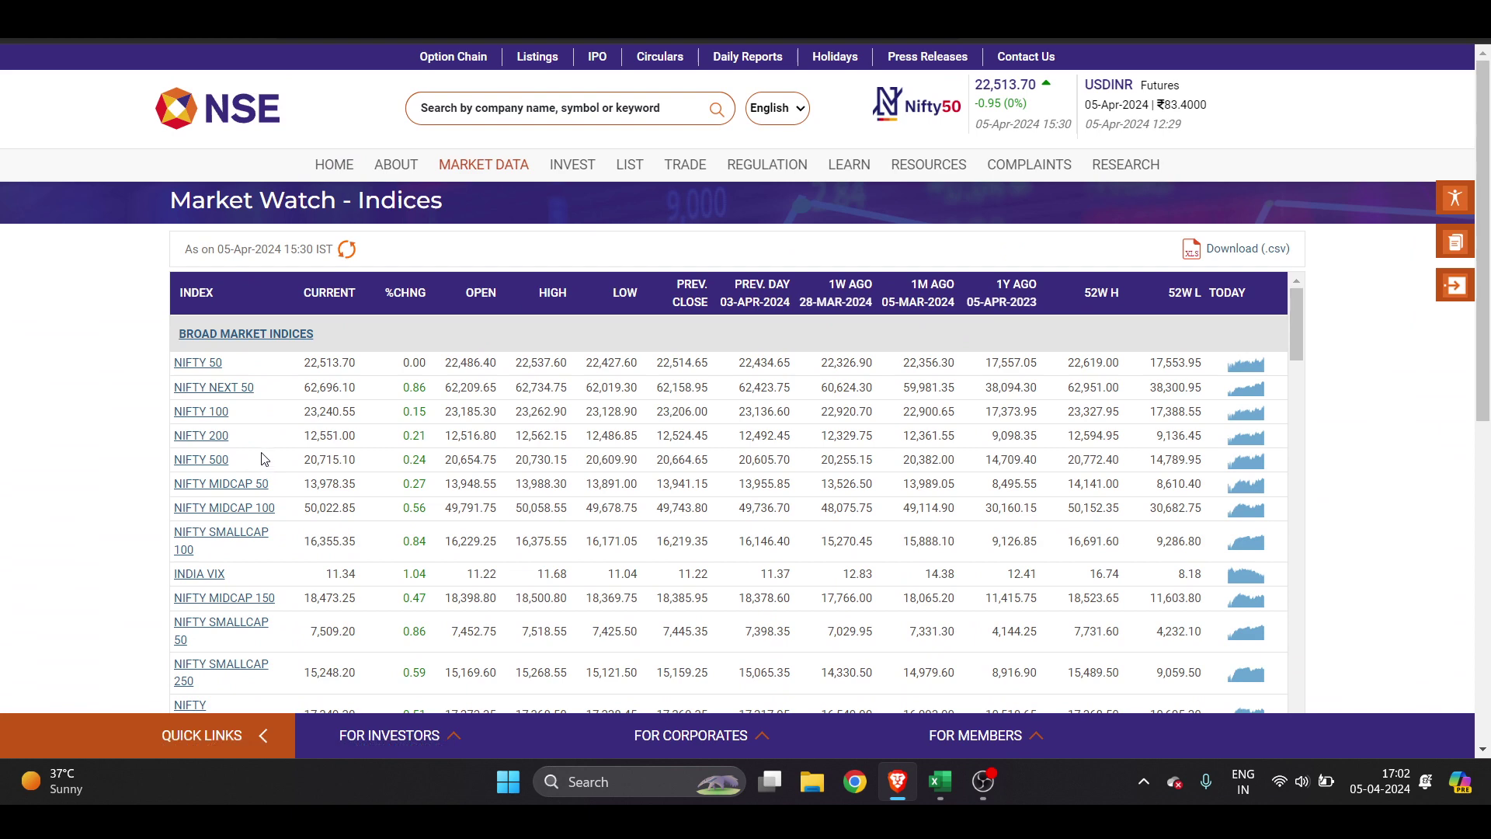
Open the NIFTY 50 constituents table and download it as MW-NIFTY-50-05-Apr-2024 (1).csv.
left_click(196, 365)
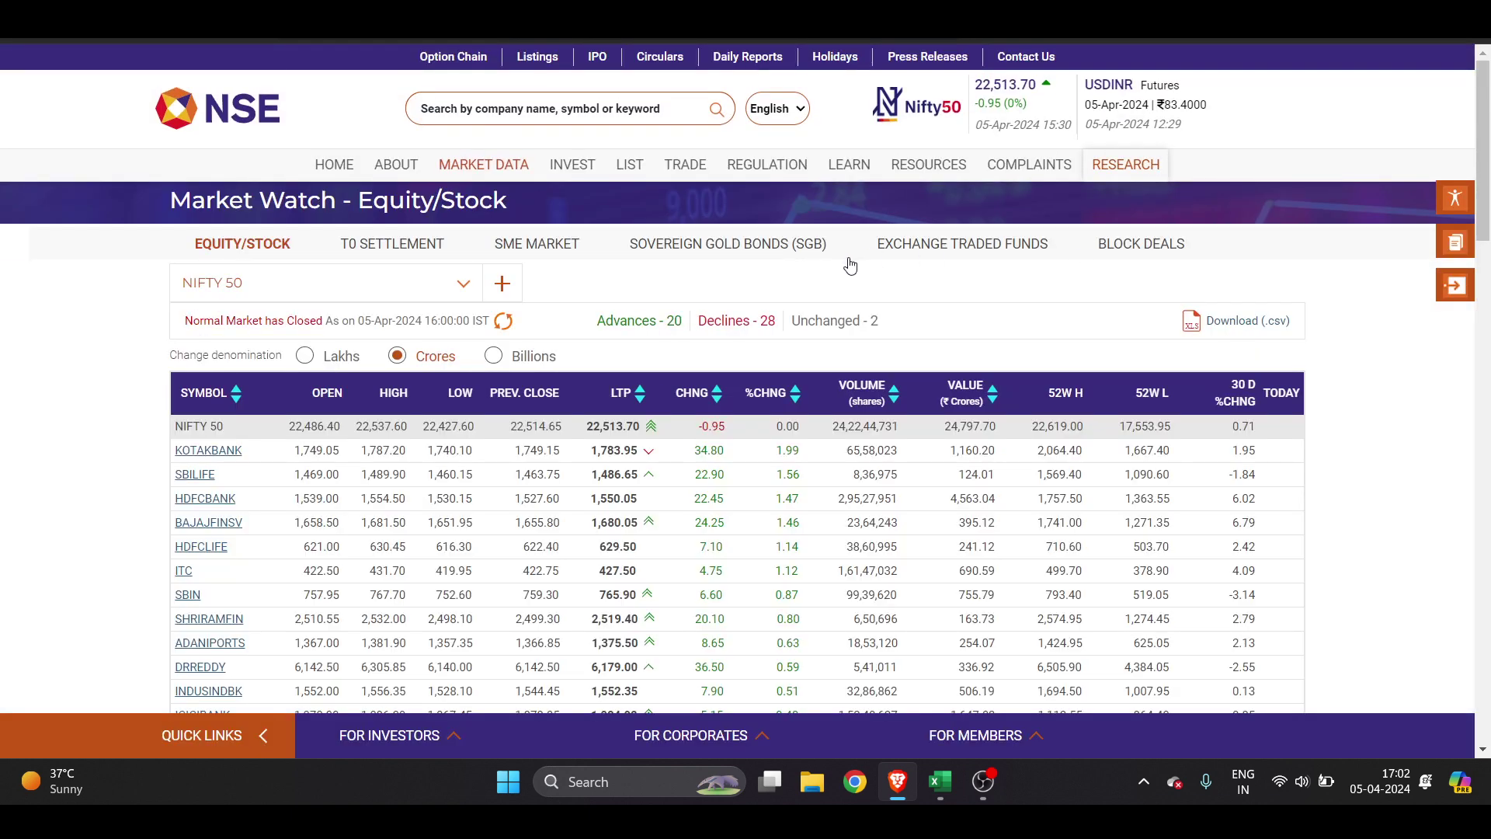
scroll(375, 412, "down", 5)
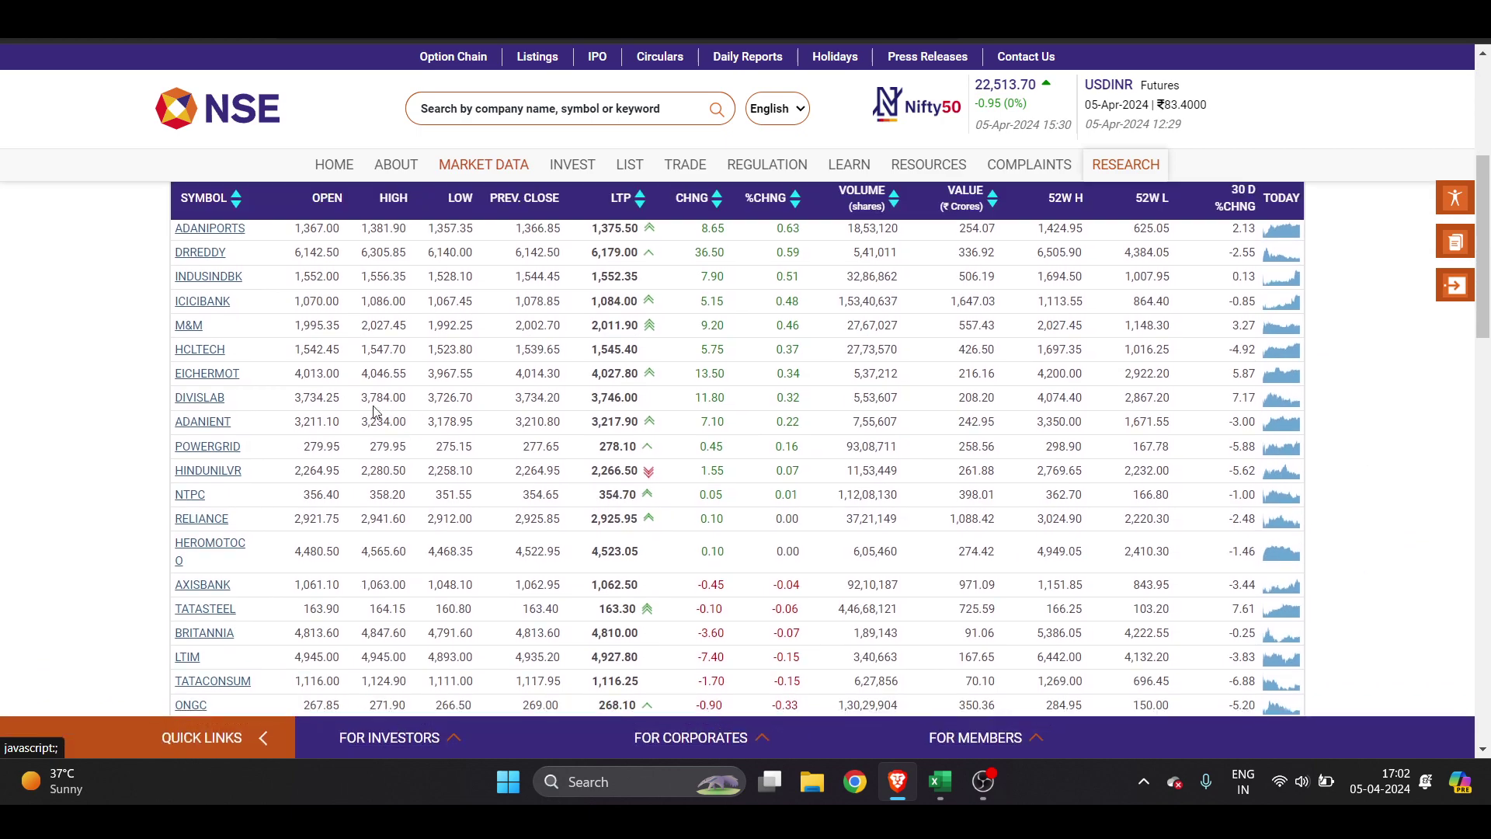
scroll(374, 412, "up", 5)
scroll(350, 437, "down", 3)
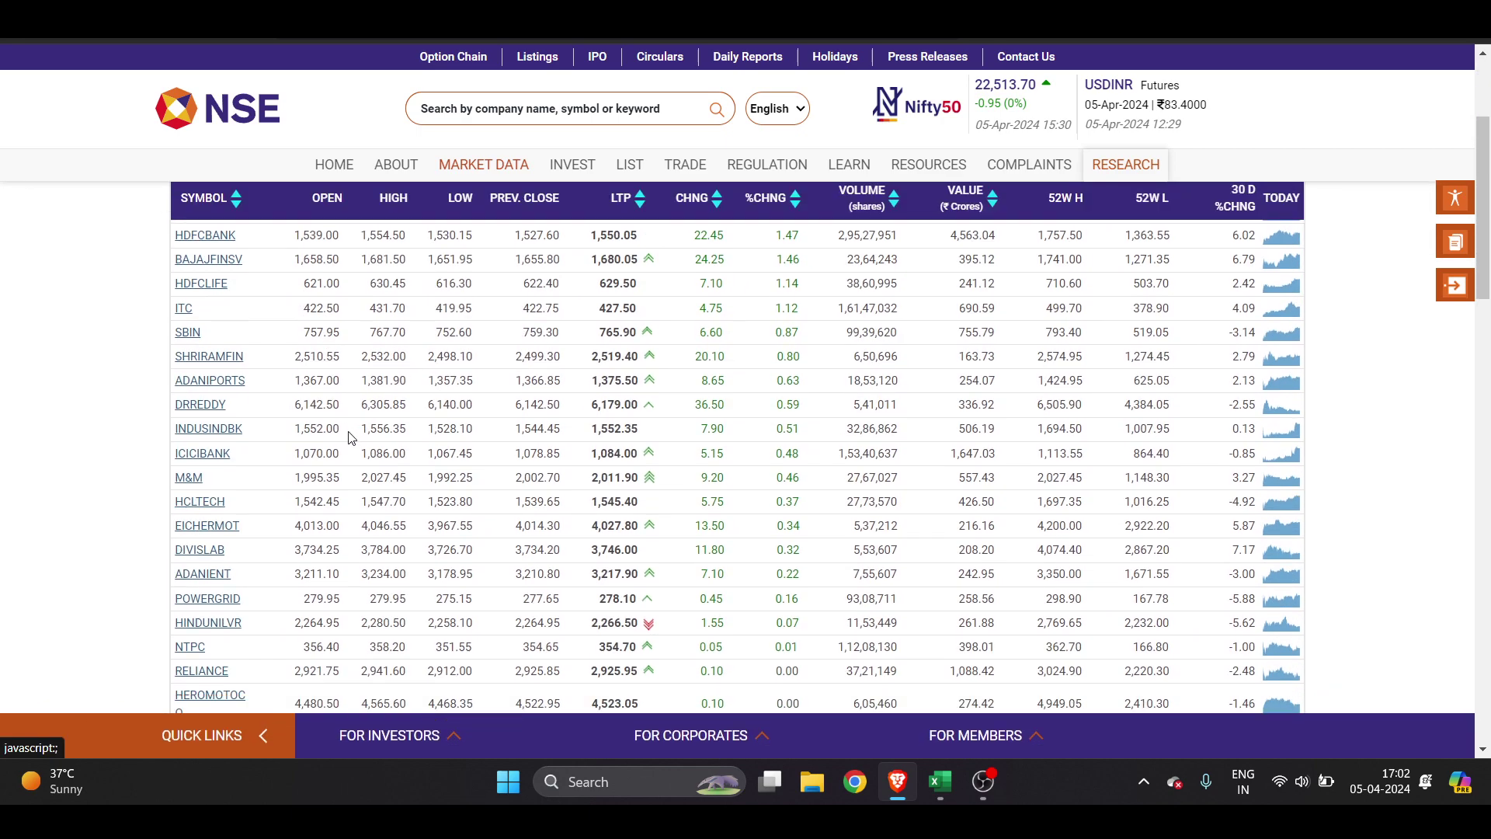
scroll(350, 437, "up", 1)
scroll(312, 435, "up", 1)
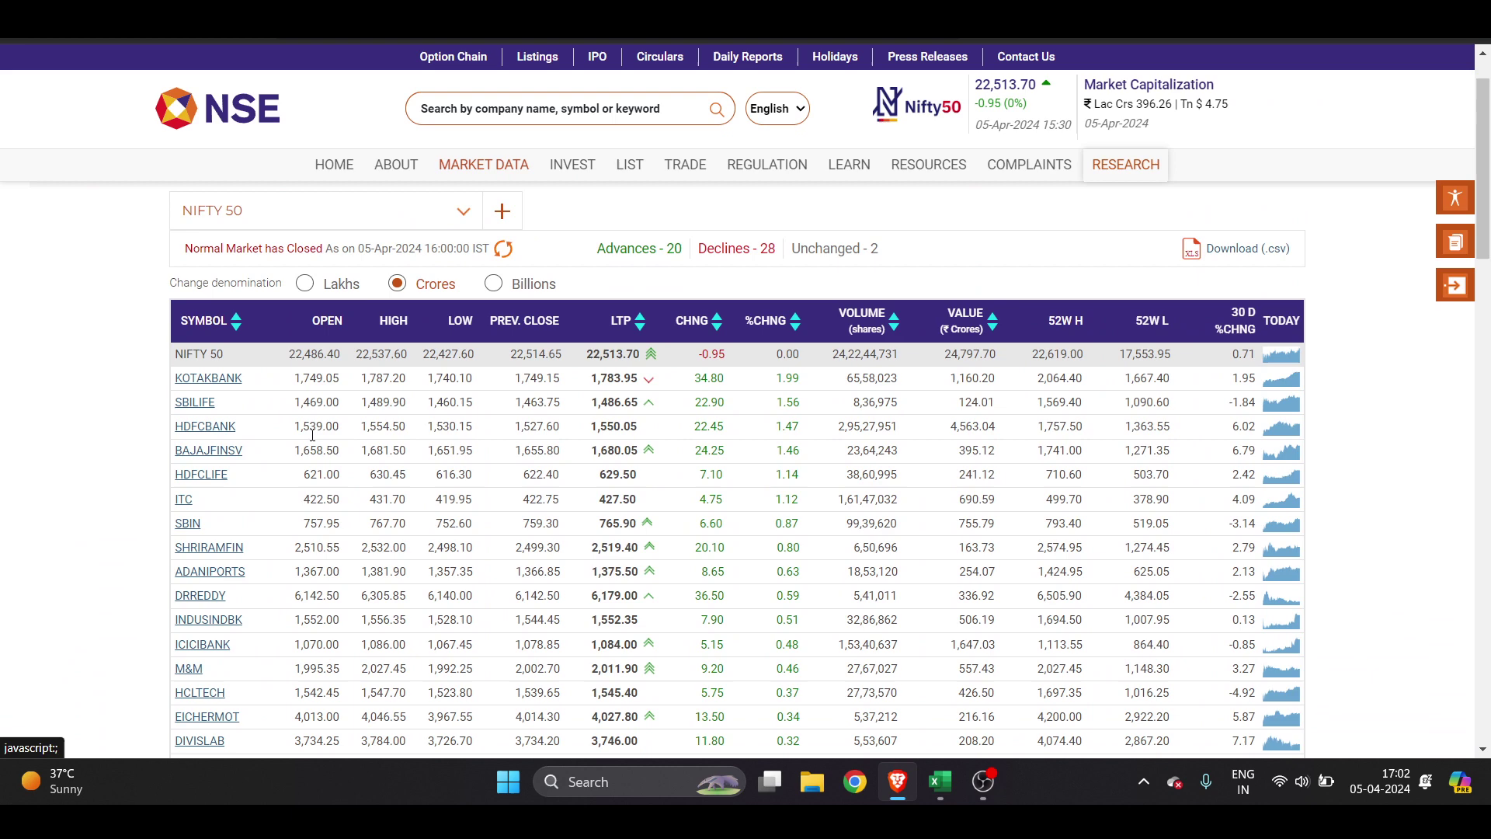
scroll(312, 435, "down", 3)
scroll(822, 573, "up", 5)
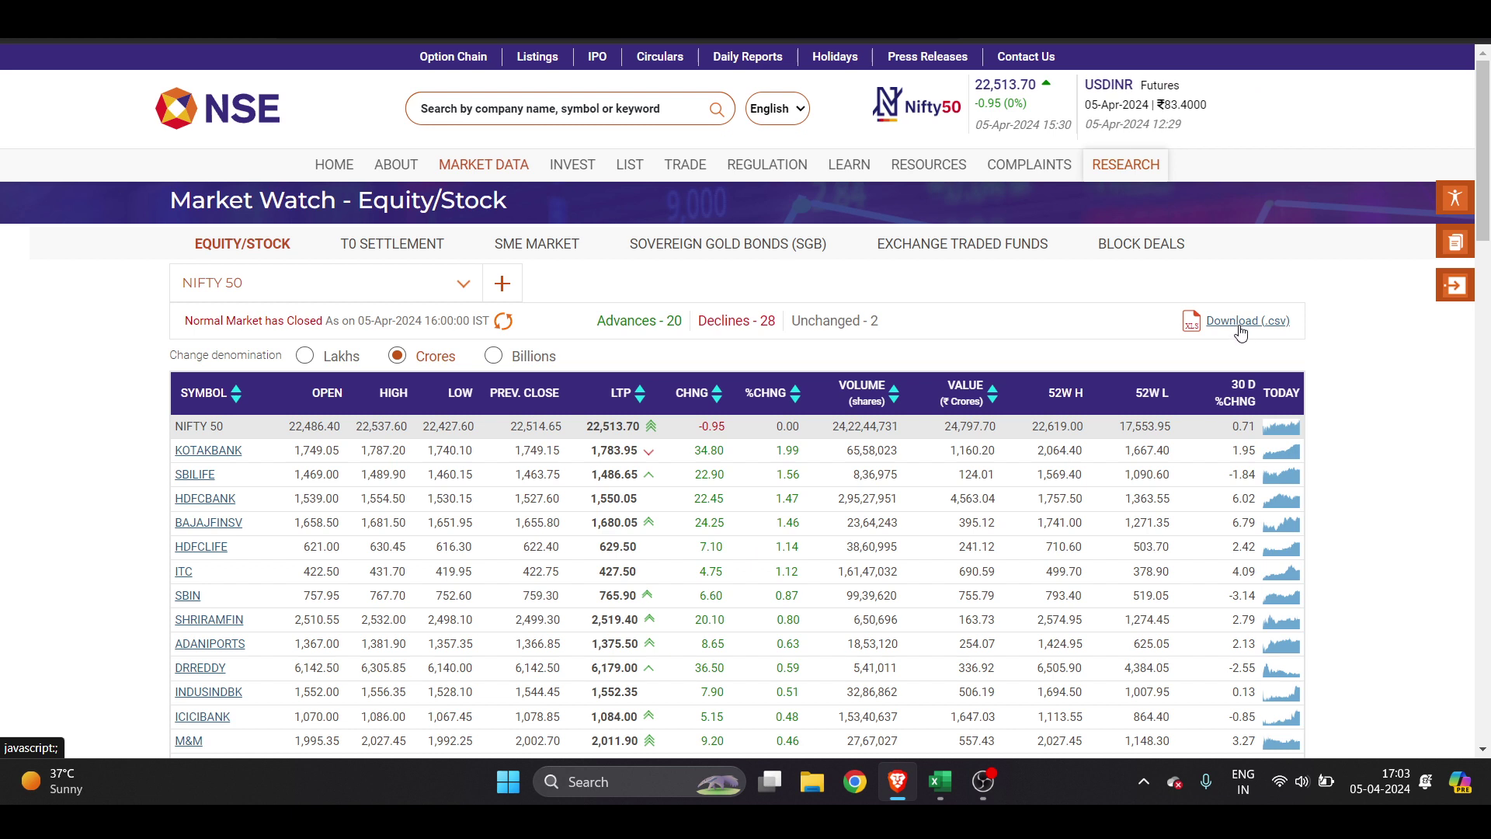
left_click(1241, 332)
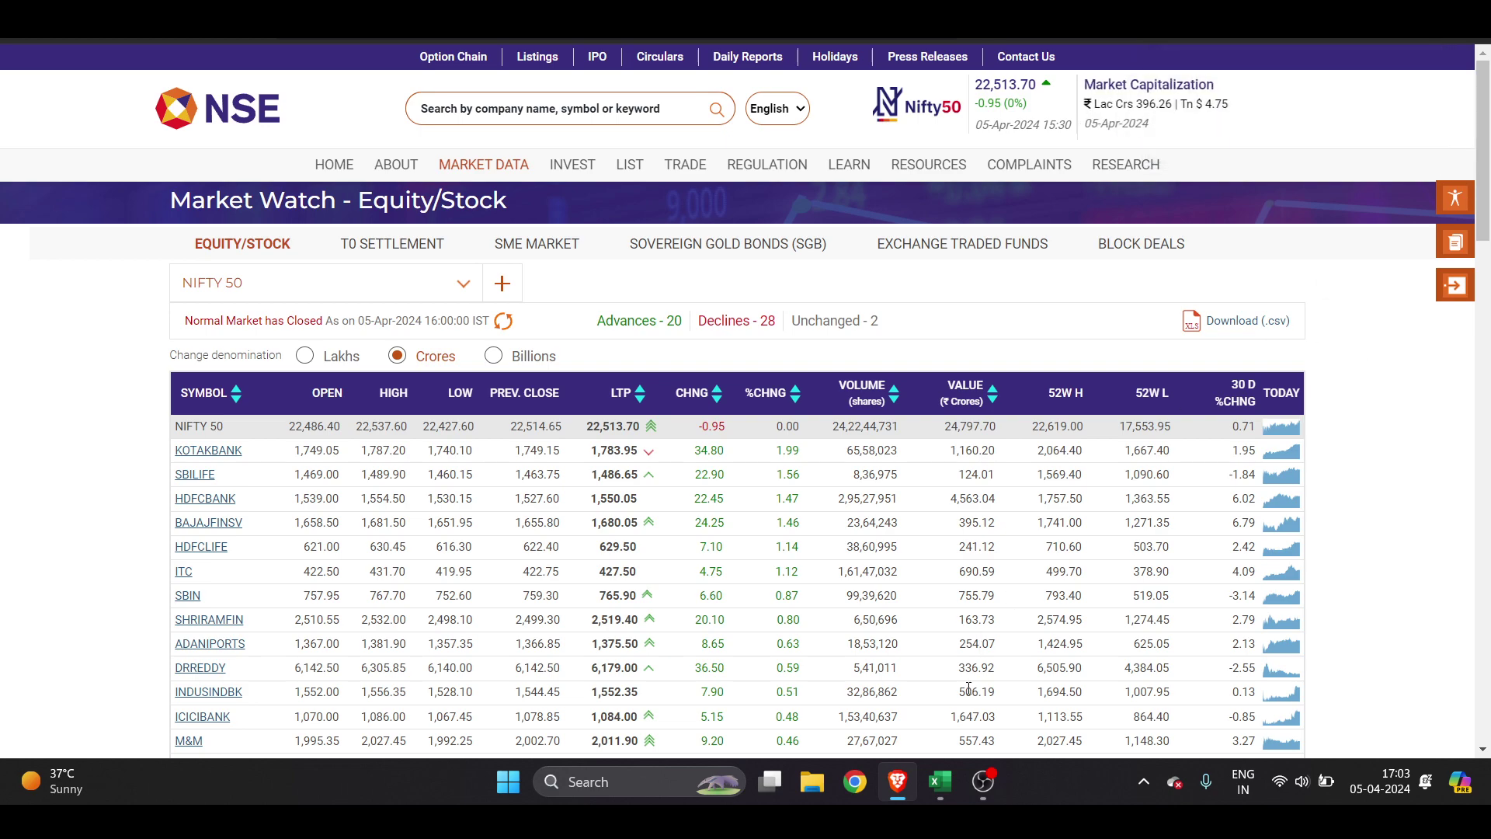
Bring up the MW-NIFTY-50-05-Apr-2024 sheet in Excel and clear the OPEN header in B1.
left_click(938, 784)
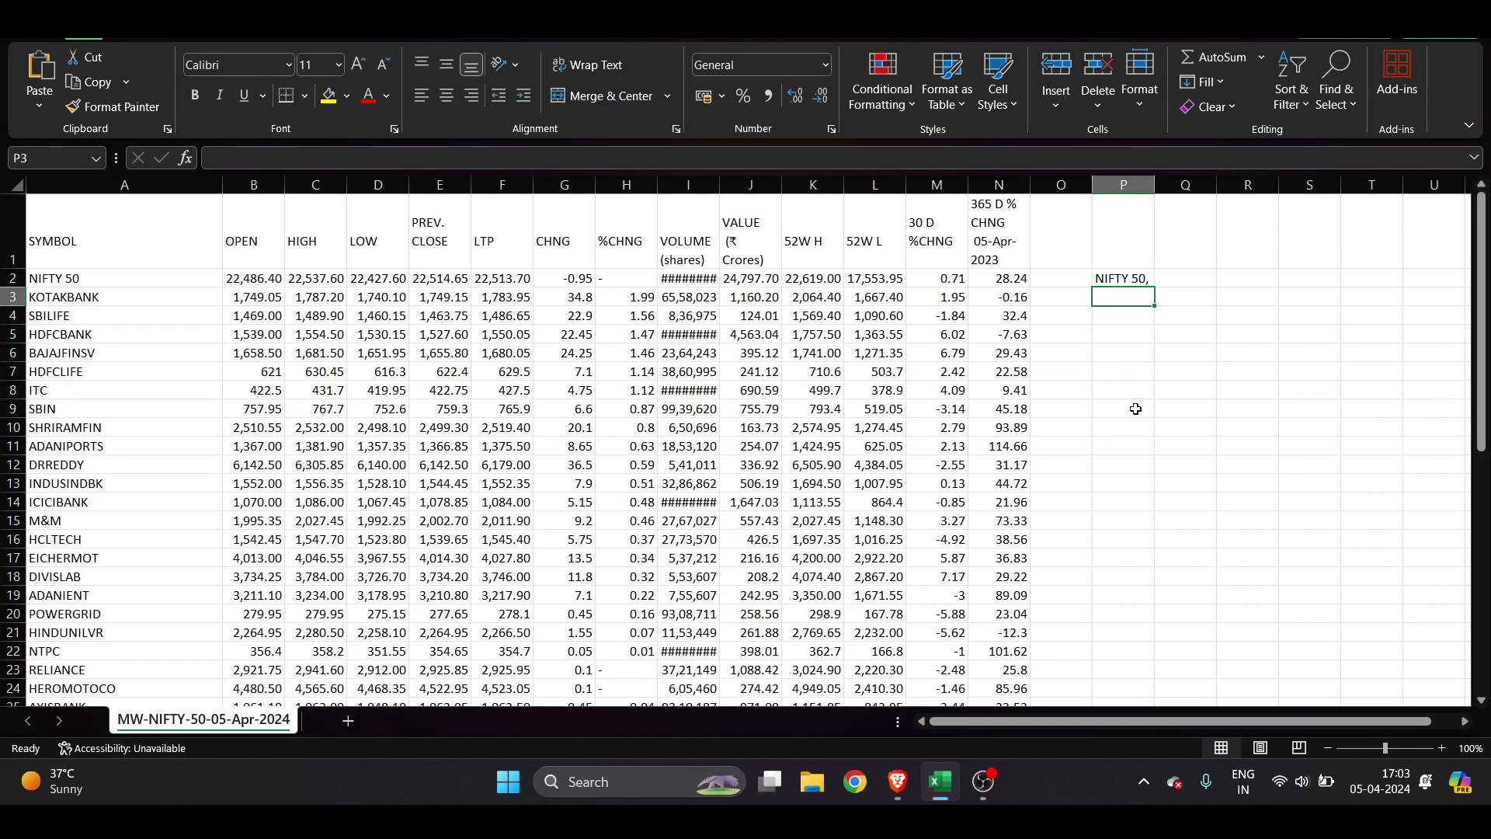
scroll(96, 296, "down", 3)
scroll(90, 283, "up", 3)
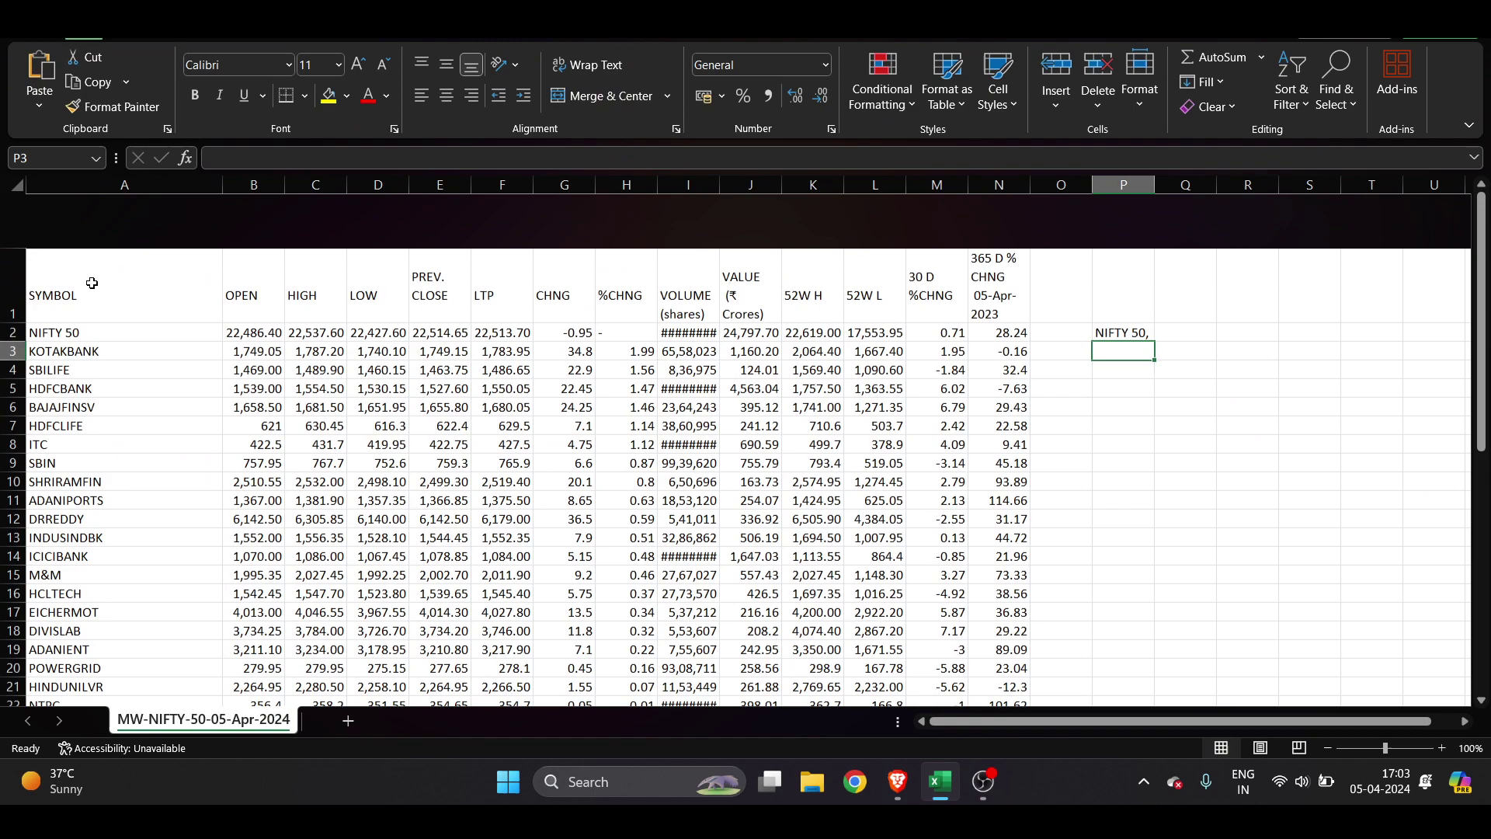
left_click_drag(230, 240, 1002, 501)
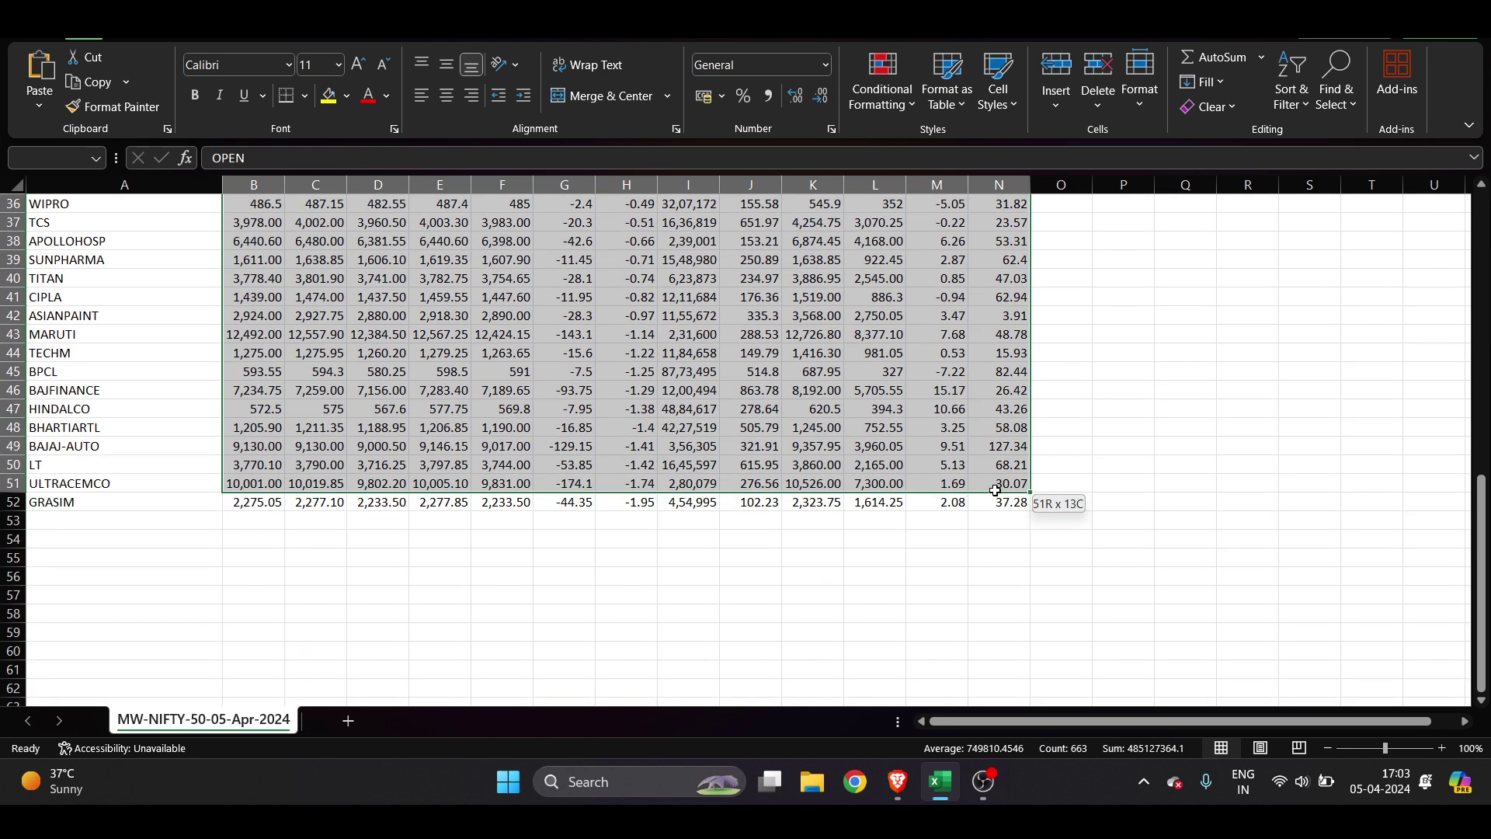
key("BackSpace")
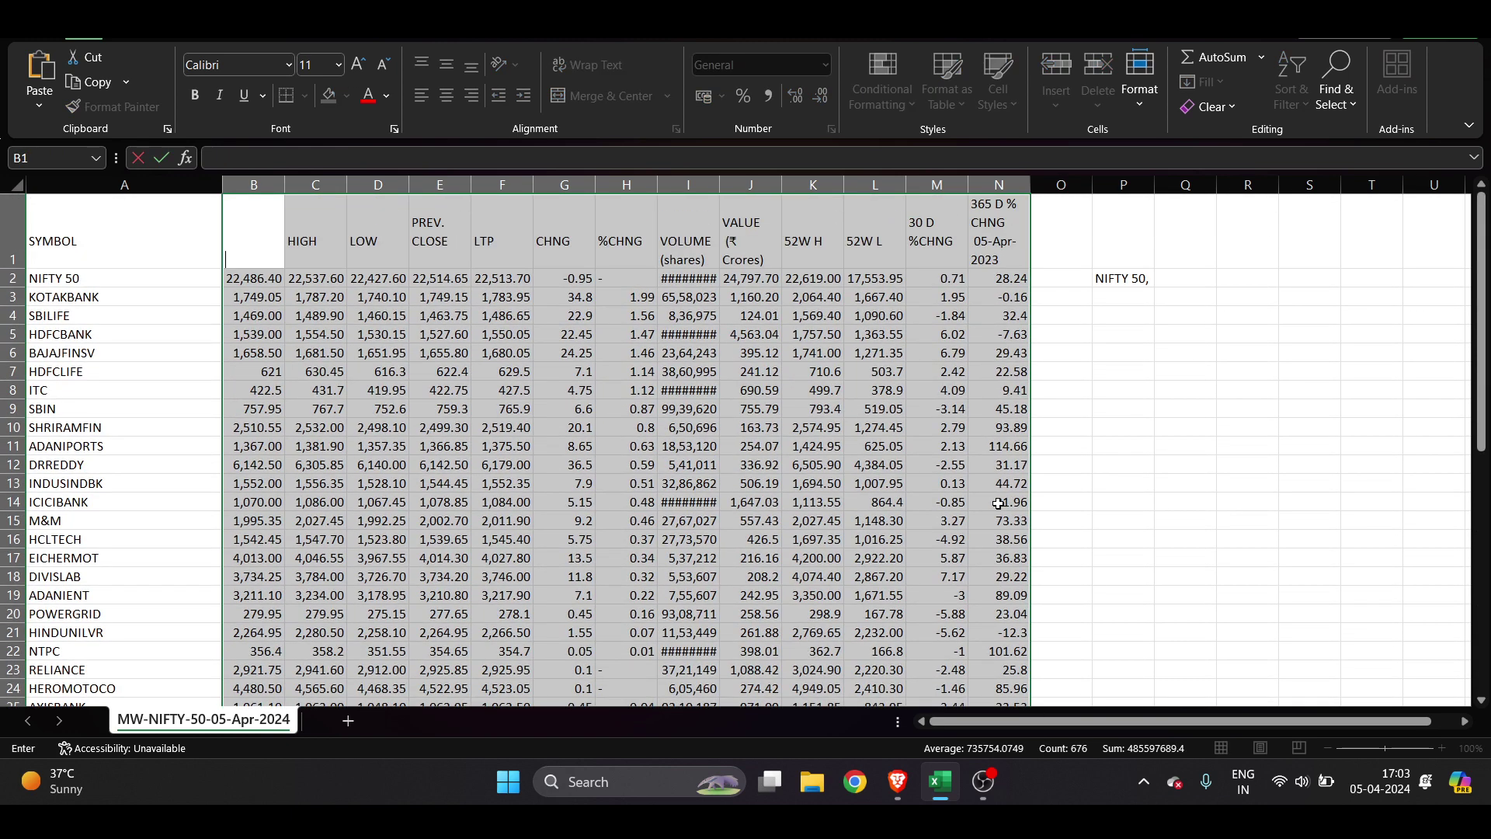
left_click(1086, 420)
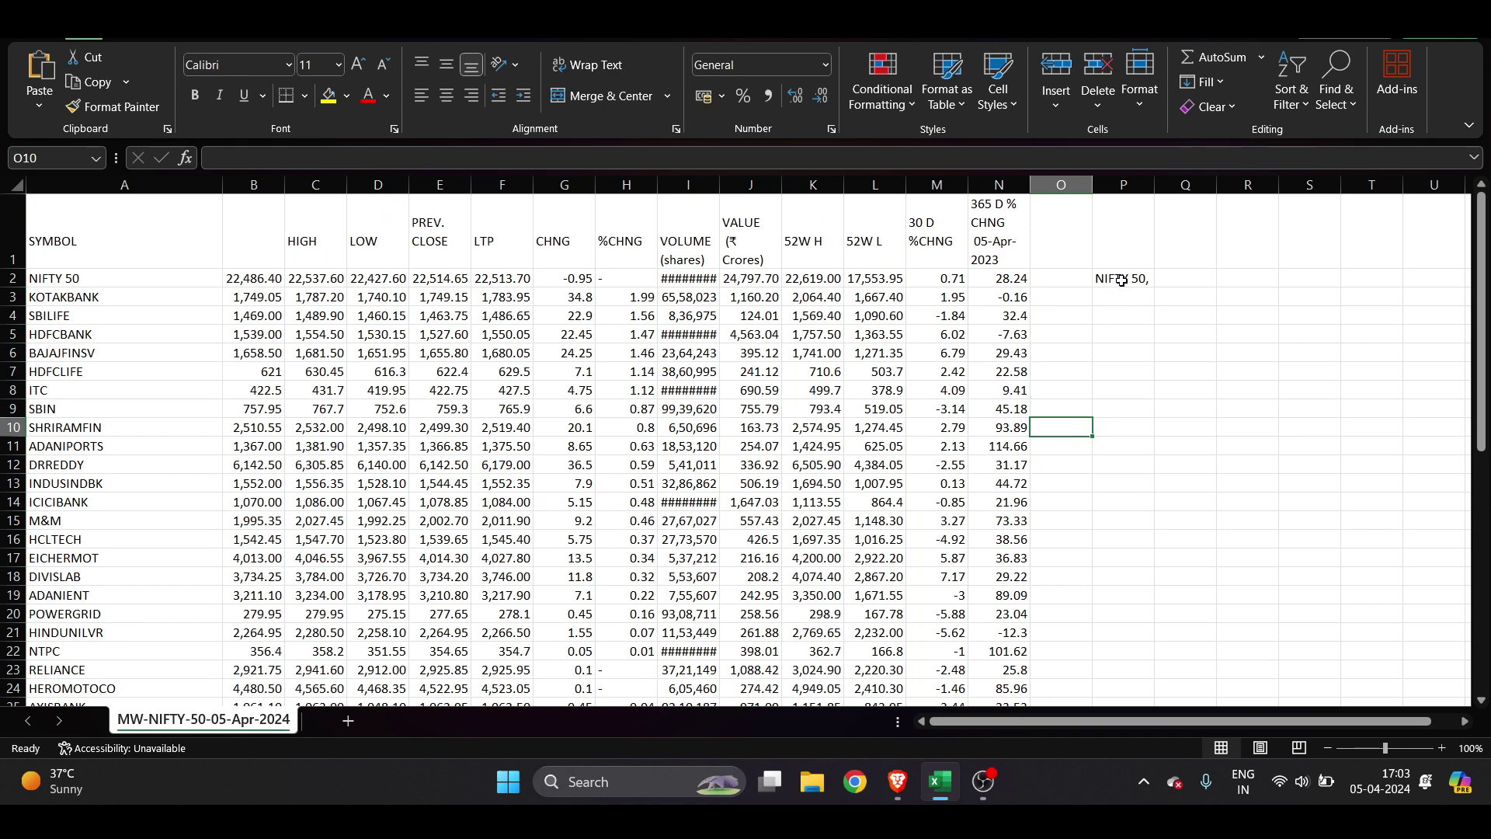
Zoom in and display P2's =(A2&",") formula, leaving it open for editing.
scroll(1128, 284, "up", 8)
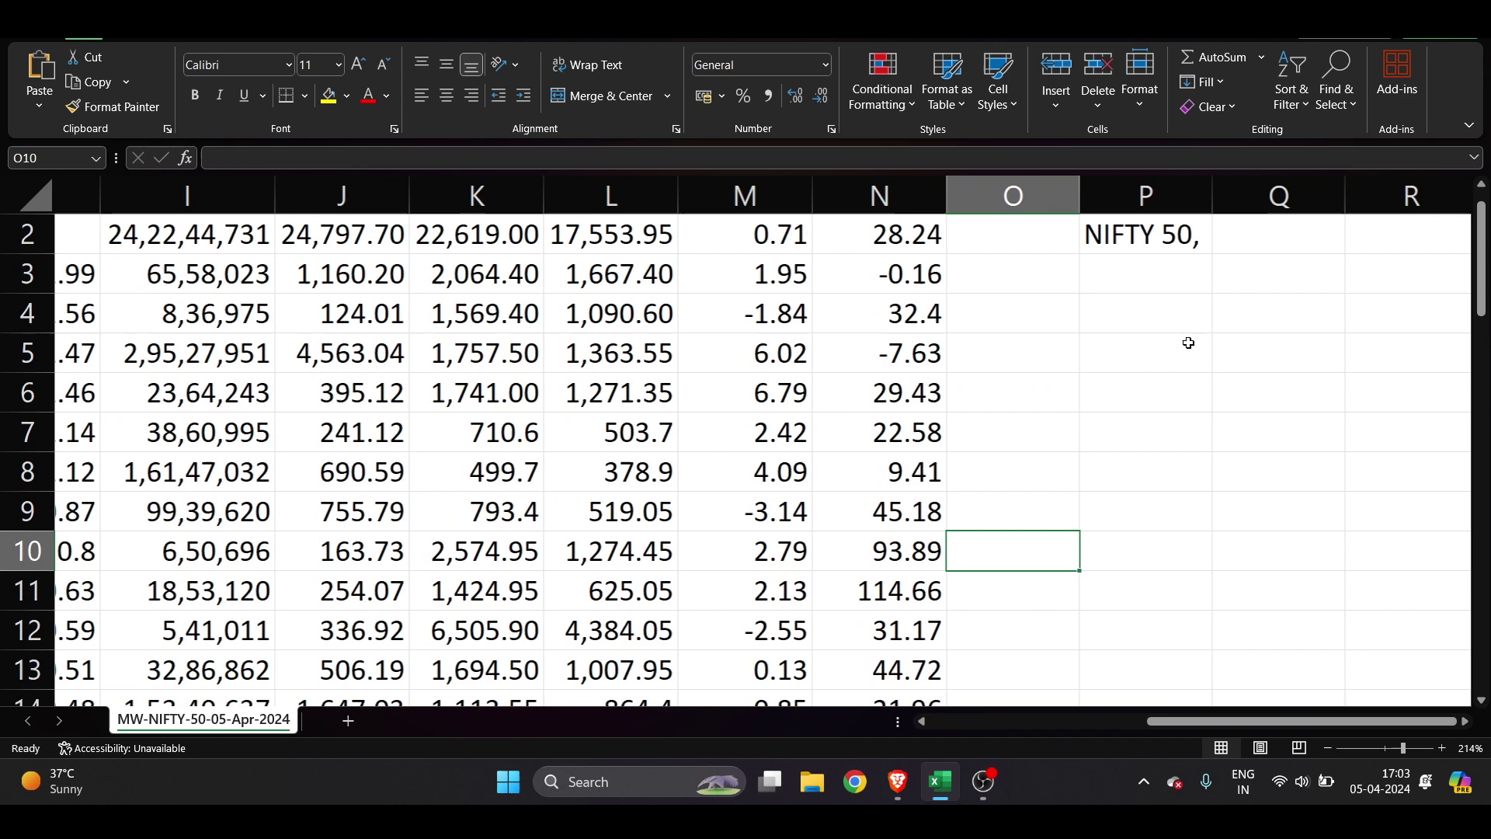
scroll(1123, 342, "up", 2)
double_click(1079, 395)
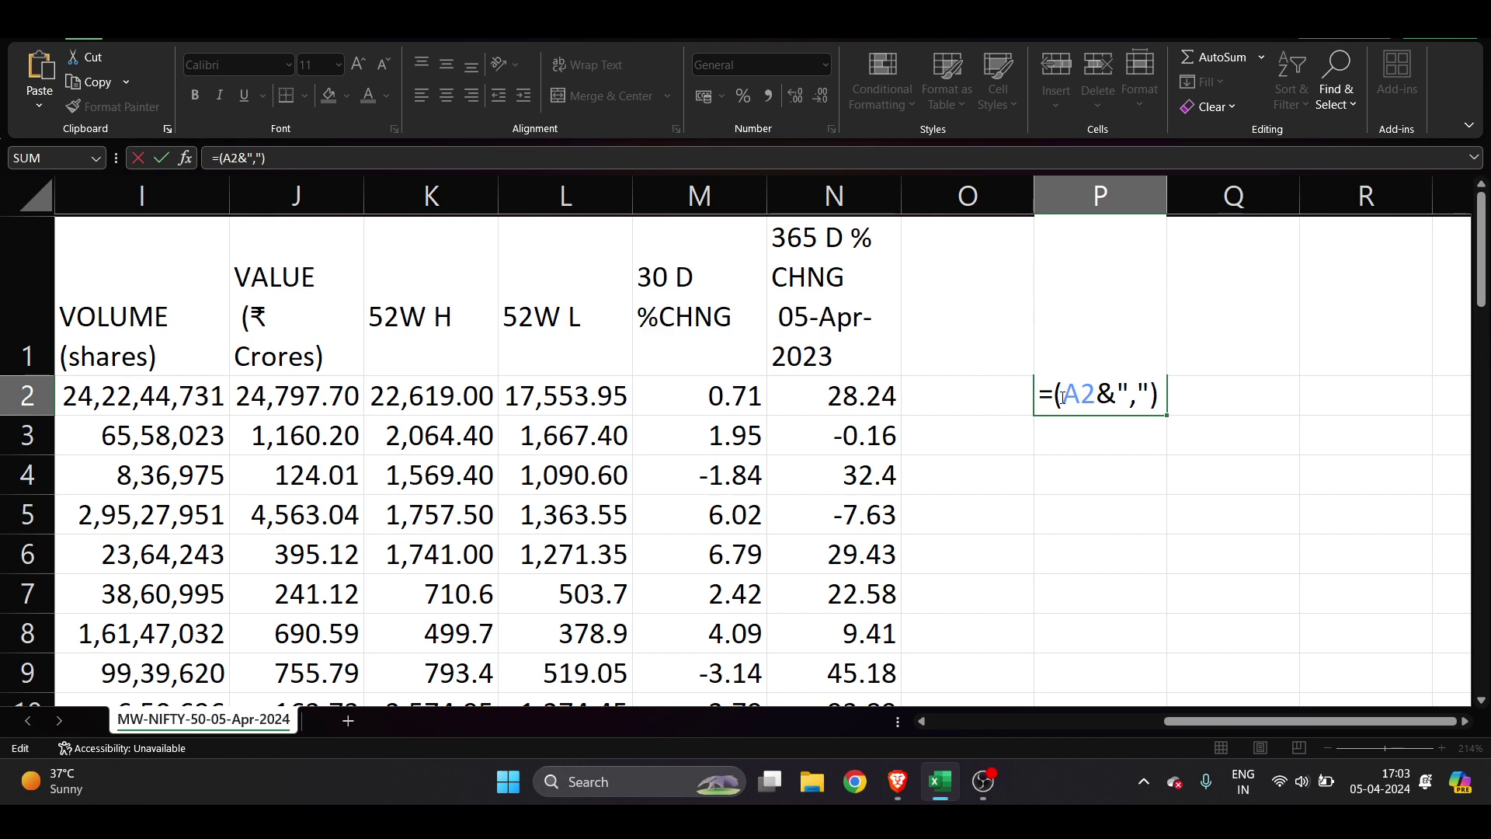
scroll(990, 406, "left", 10)
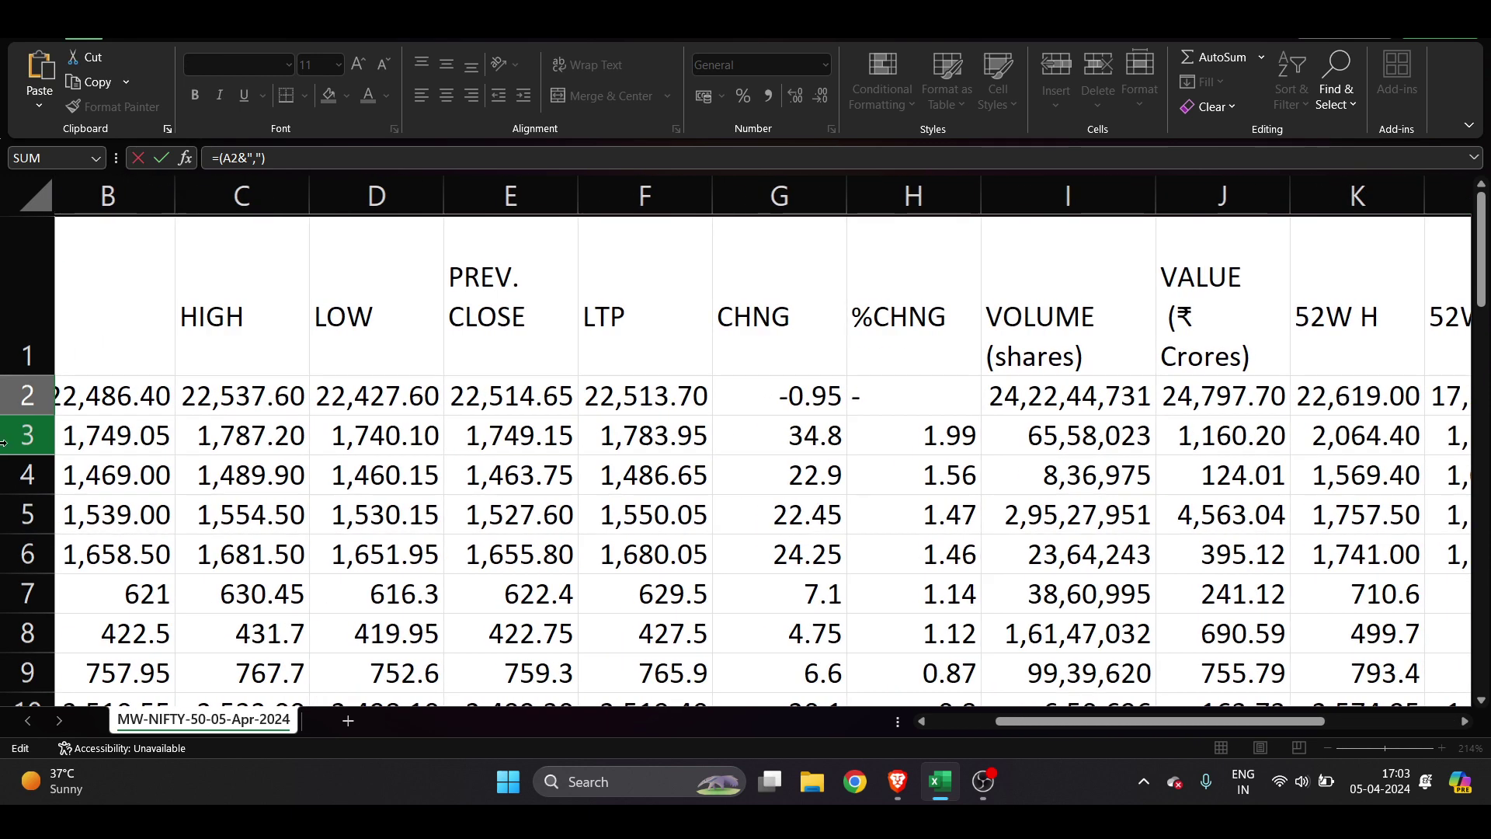
scroll(908, 432, "left", 2)
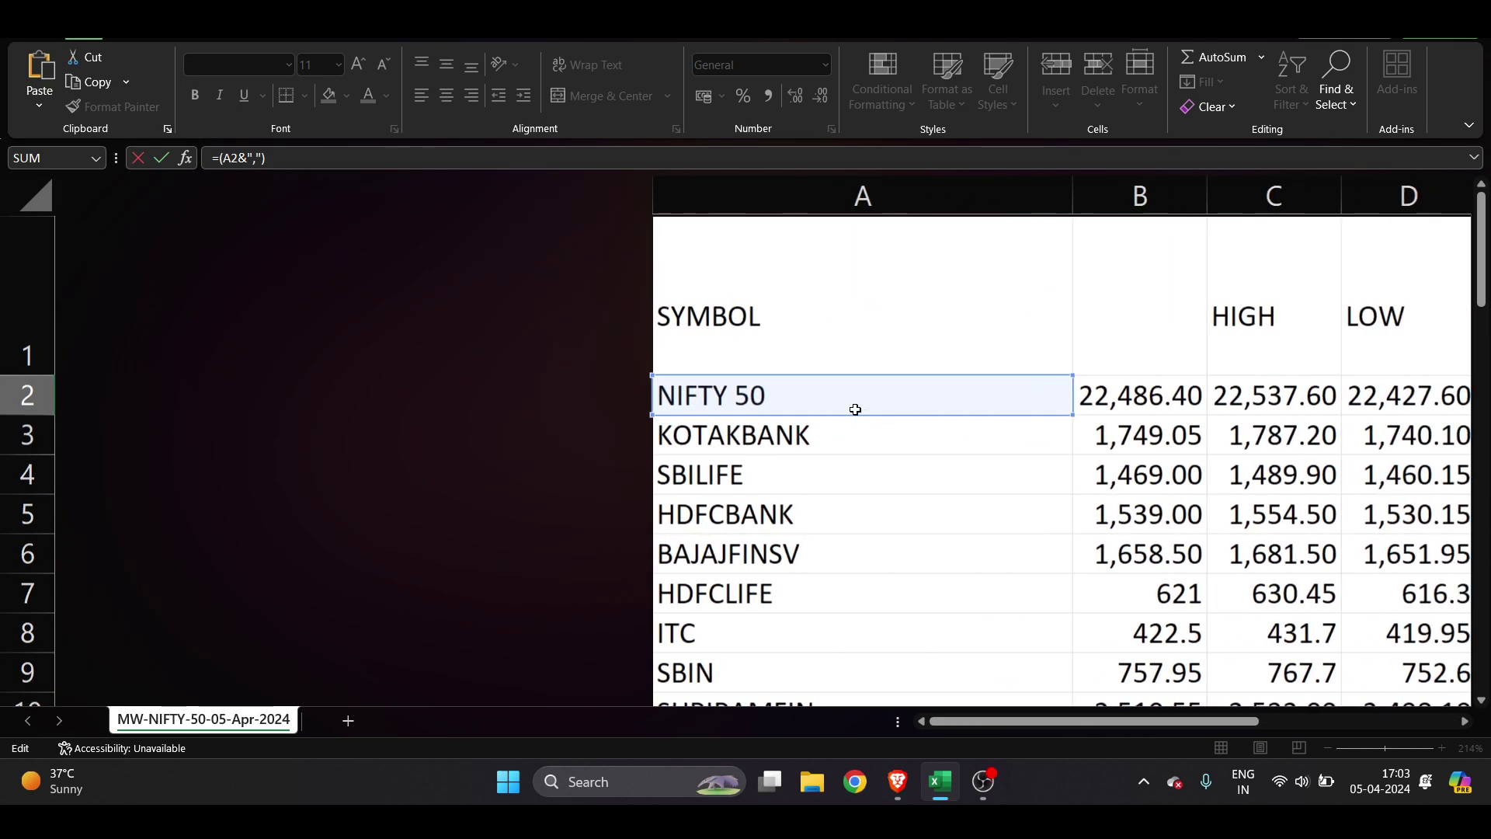
scroll(816, 406, "right", 10)
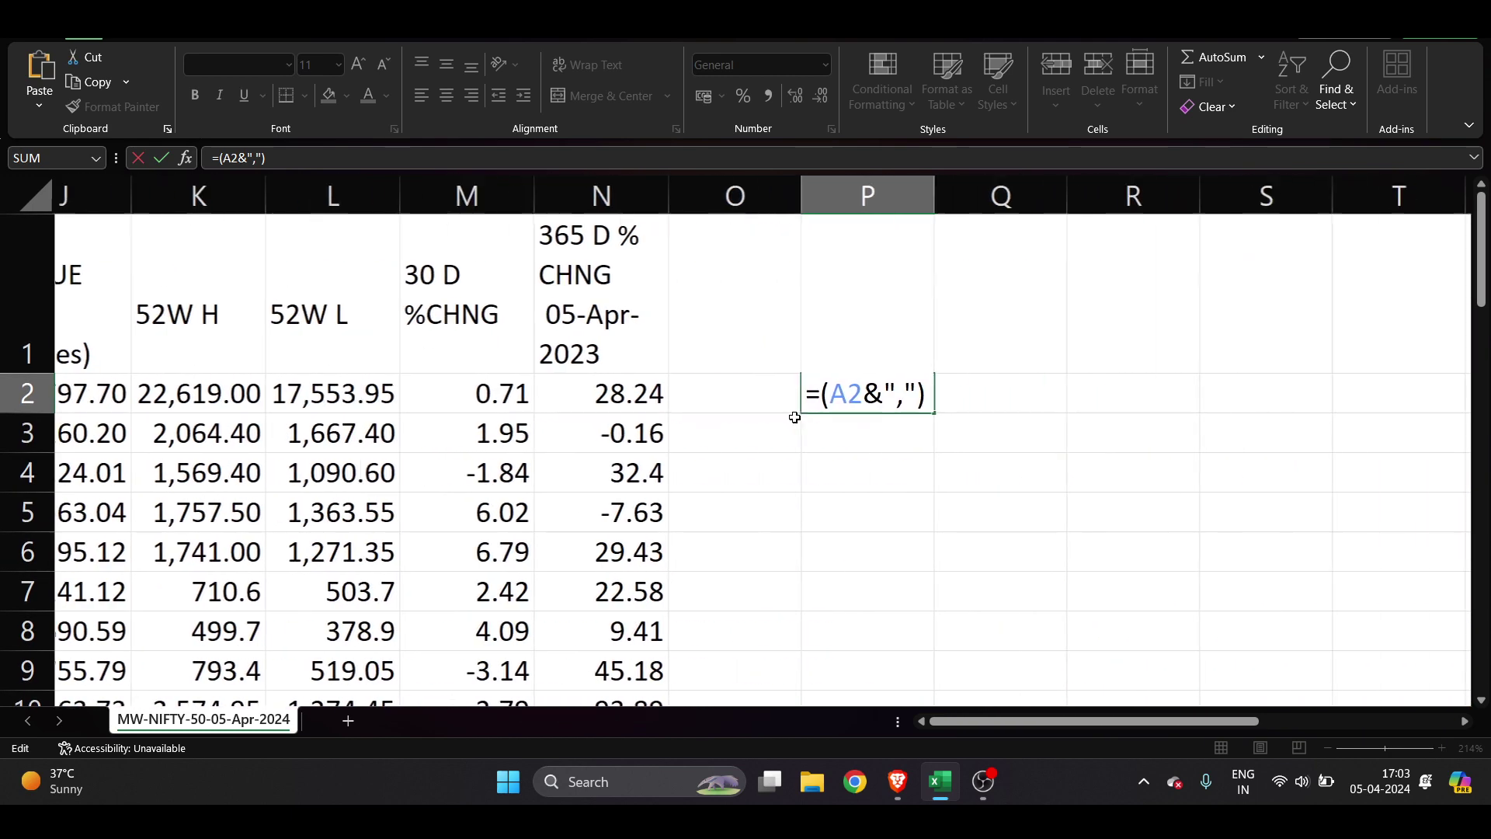
scroll(650, 404, "left", 1)
key("Return")
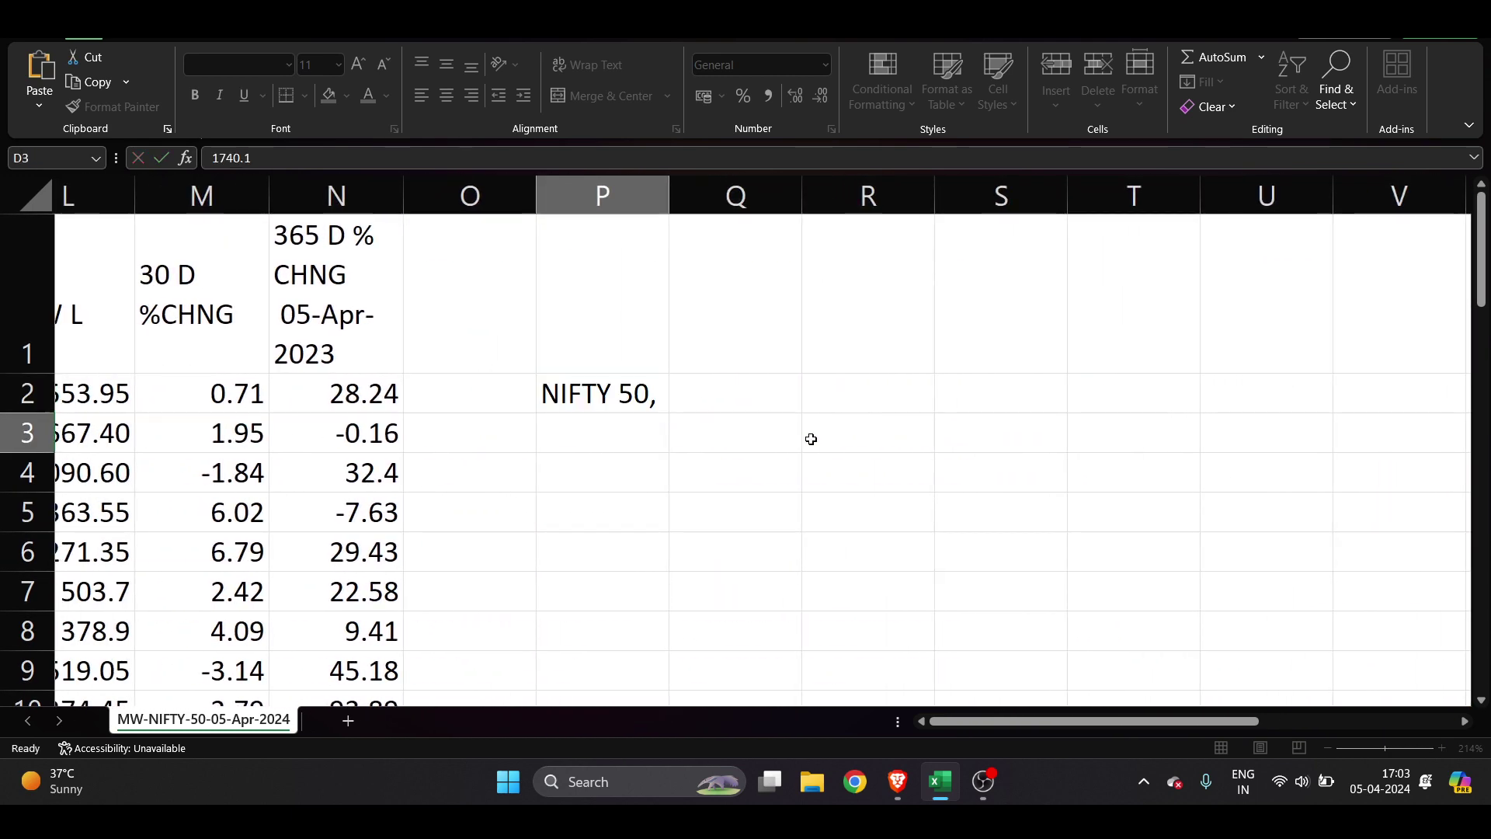
scroll(613, 396, "left", 2)
left_click(613, 396)
double_click(923, 408)
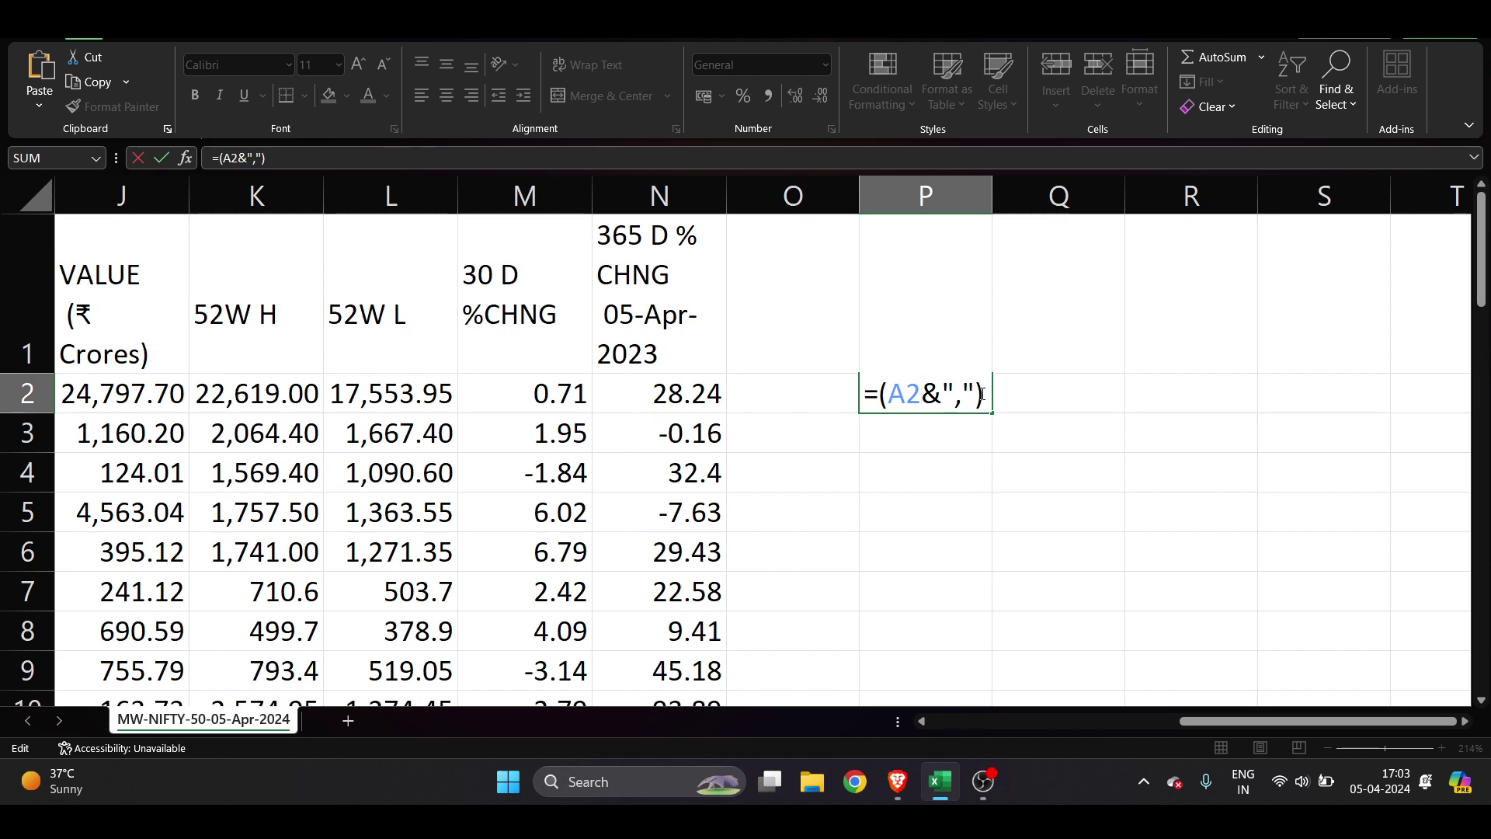
Fill the =(A2&",") formula from P2 down column P through row 52.
key("Return")
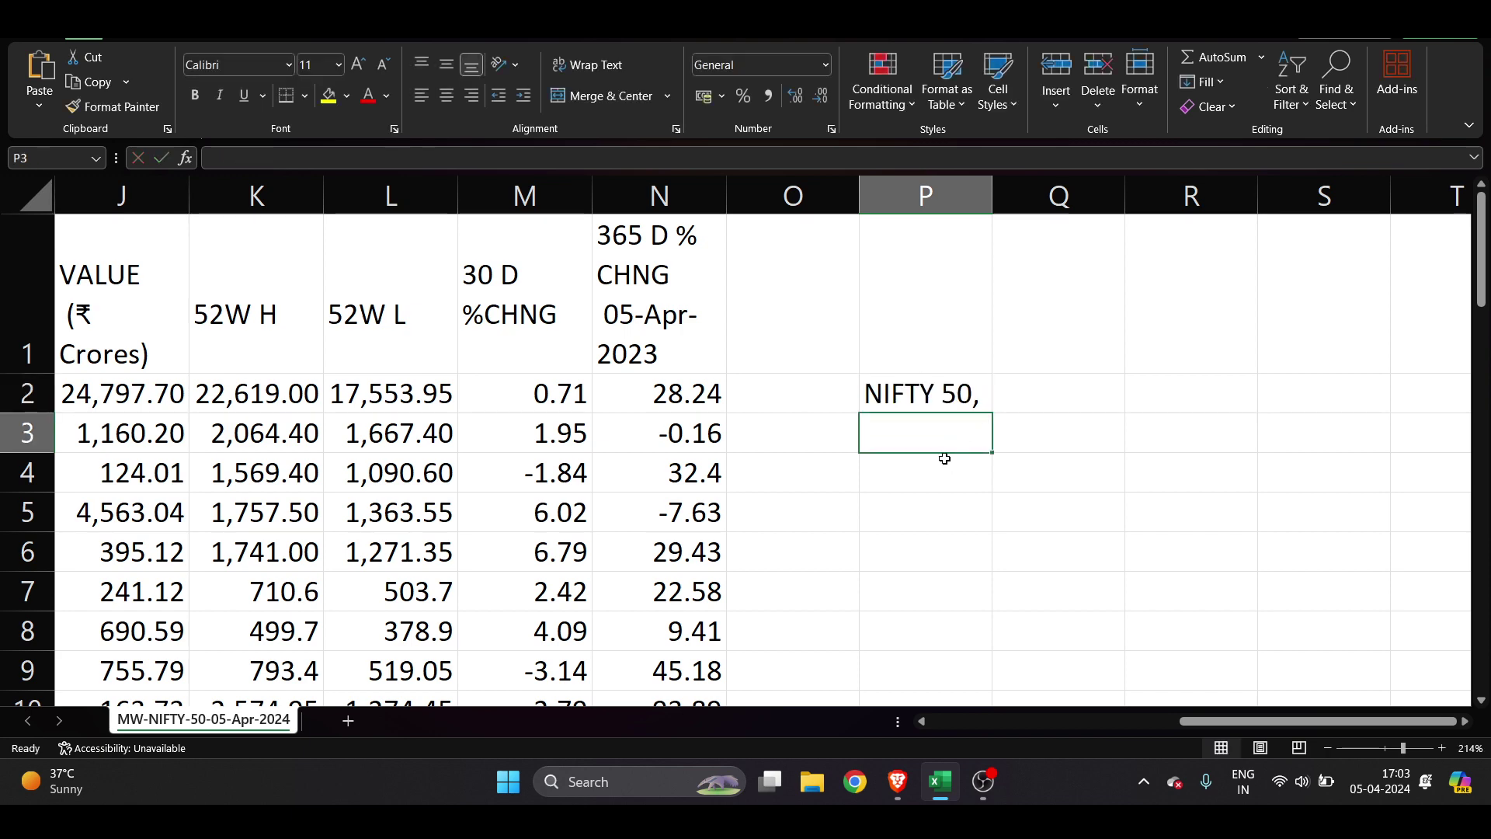
scroll(944, 459, "down", 10)
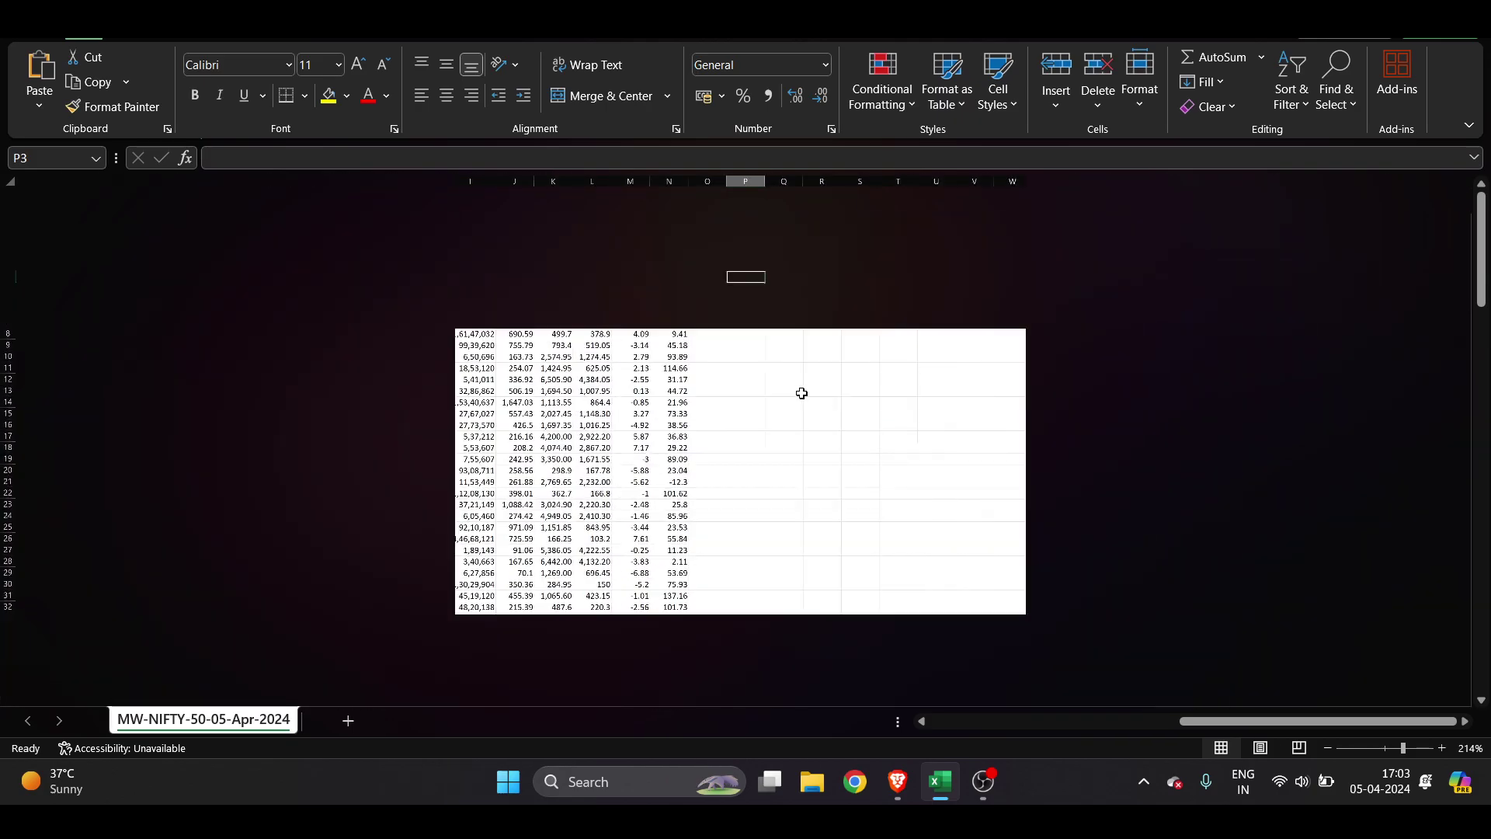
scroll(802, 393, "down", 6)
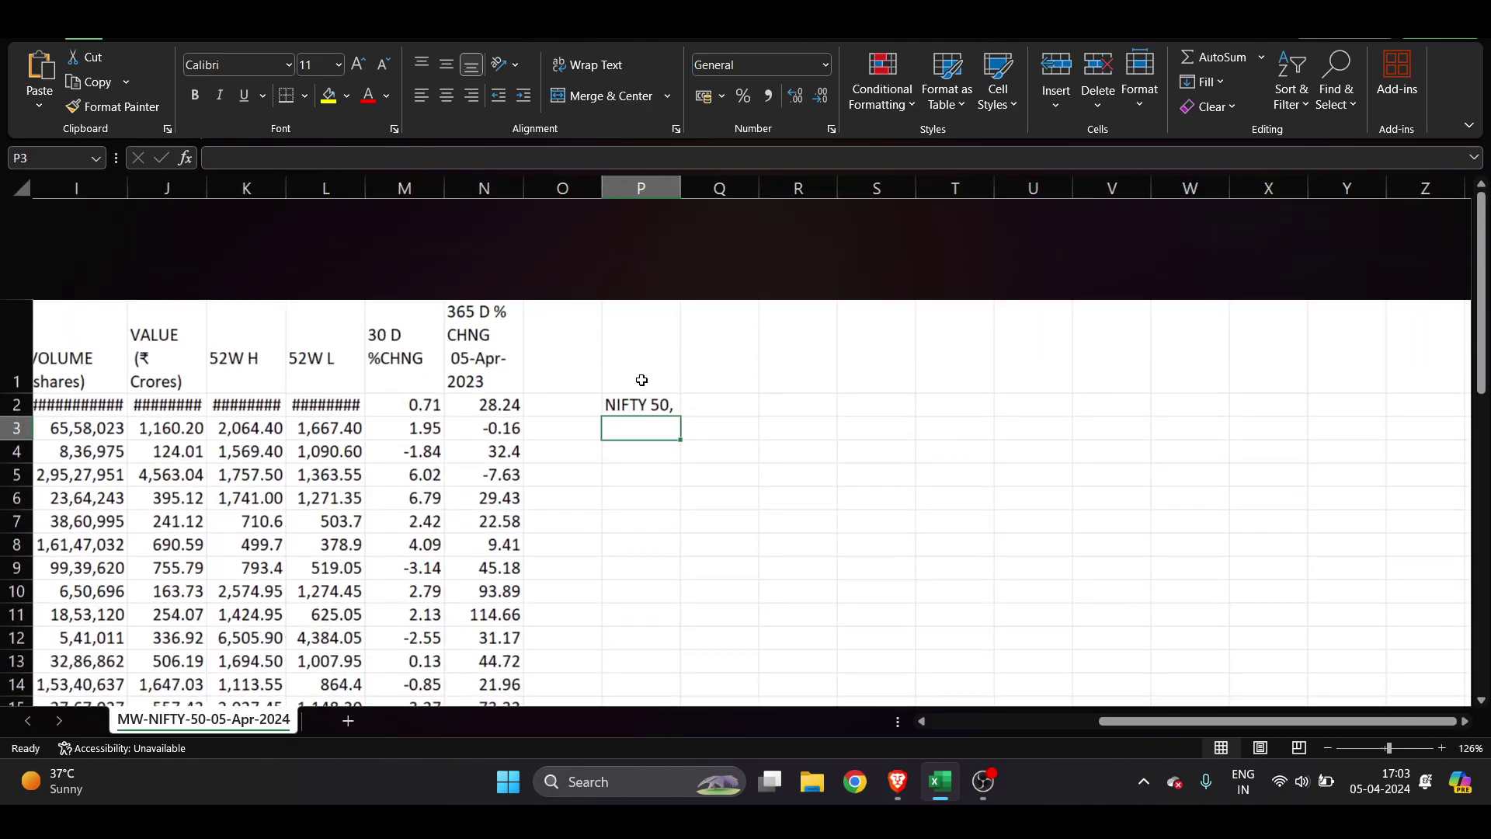
left_click(668, 310)
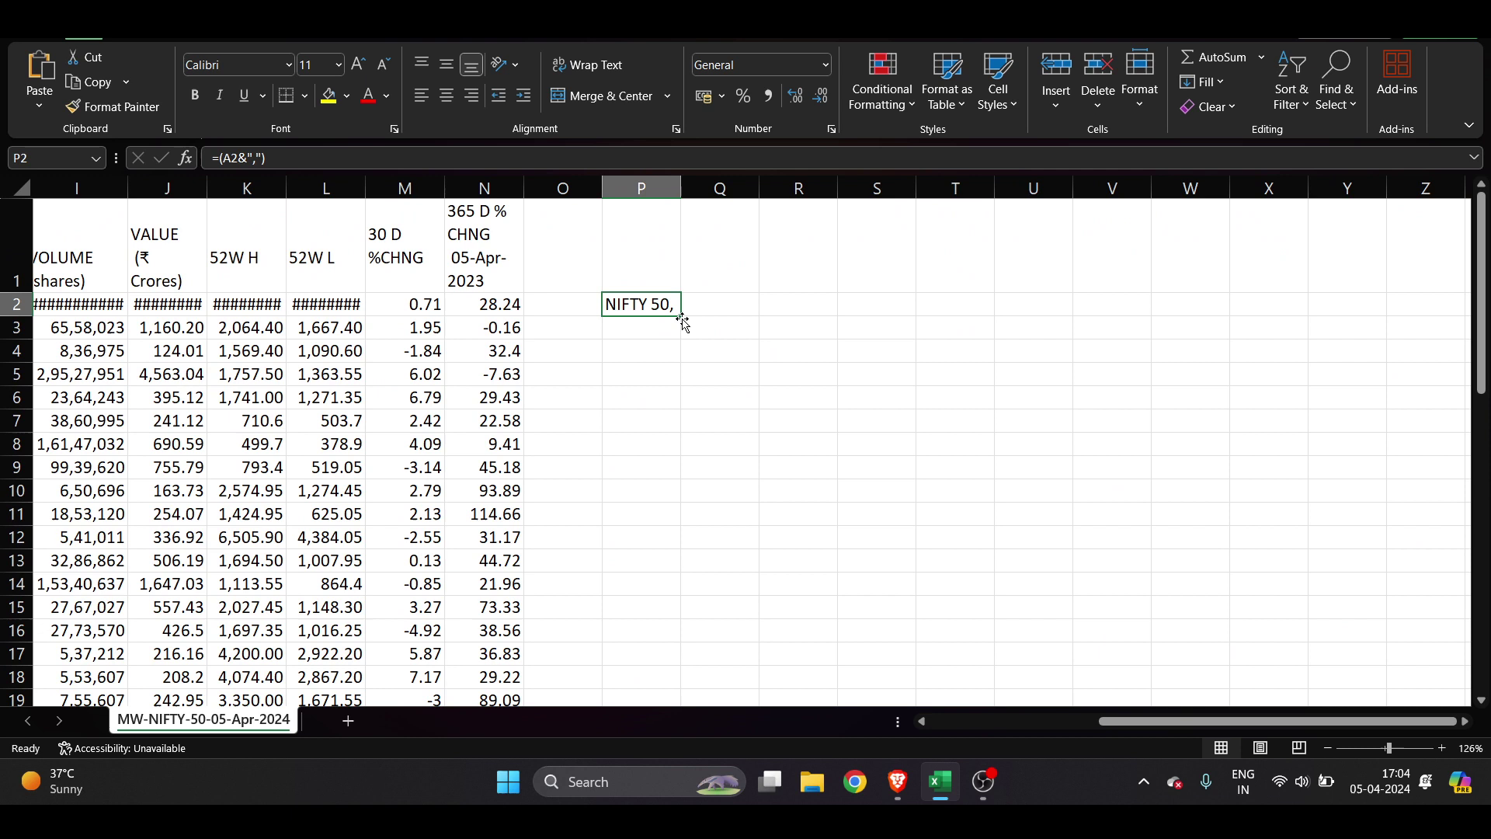
left_click_drag(683, 321, 680, 598)
Widen column P so the comma-suffixed ticker names fit.
scroll(789, 429, "up", 12)
scroll(682, 243, "up", 1)
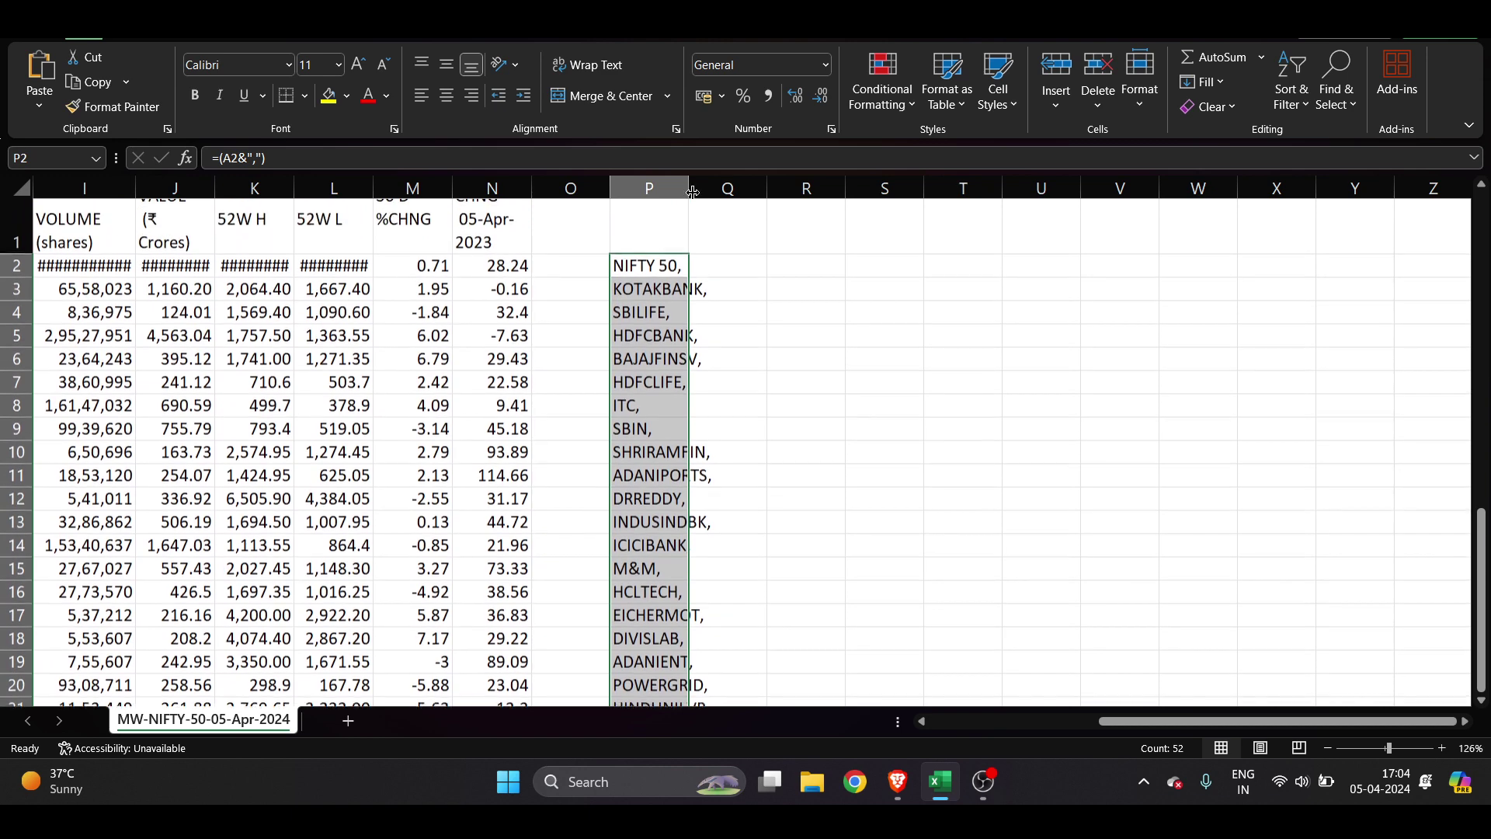
left_click_drag(689, 188, 750, 190)
left_click(840, 483)
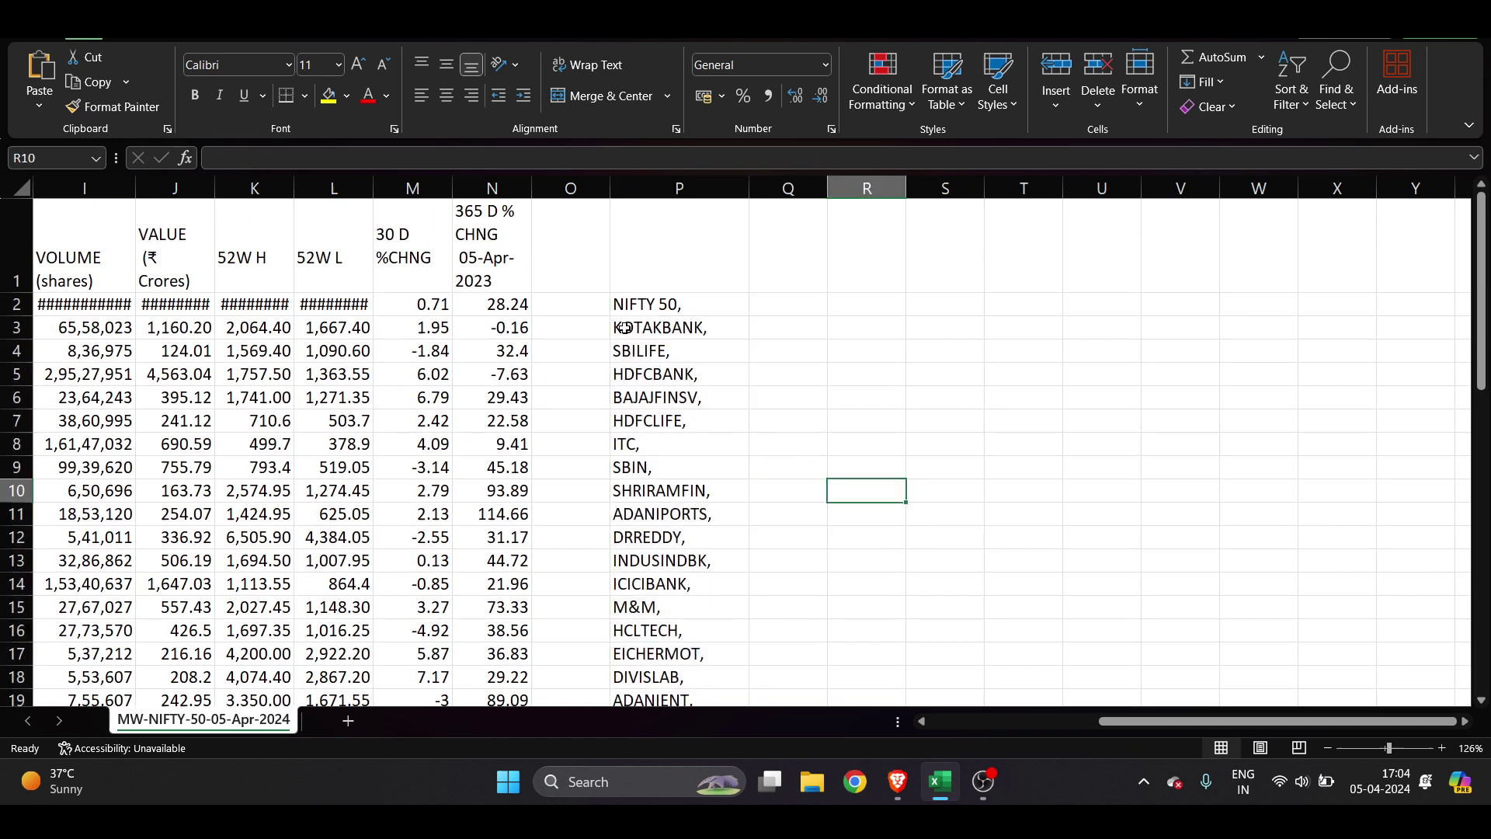
Copy the twenty comma-suffixed tickers in P3:P22, KOTAKBANK through NTPC.
left_click_drag(623, 327, 662, 450)
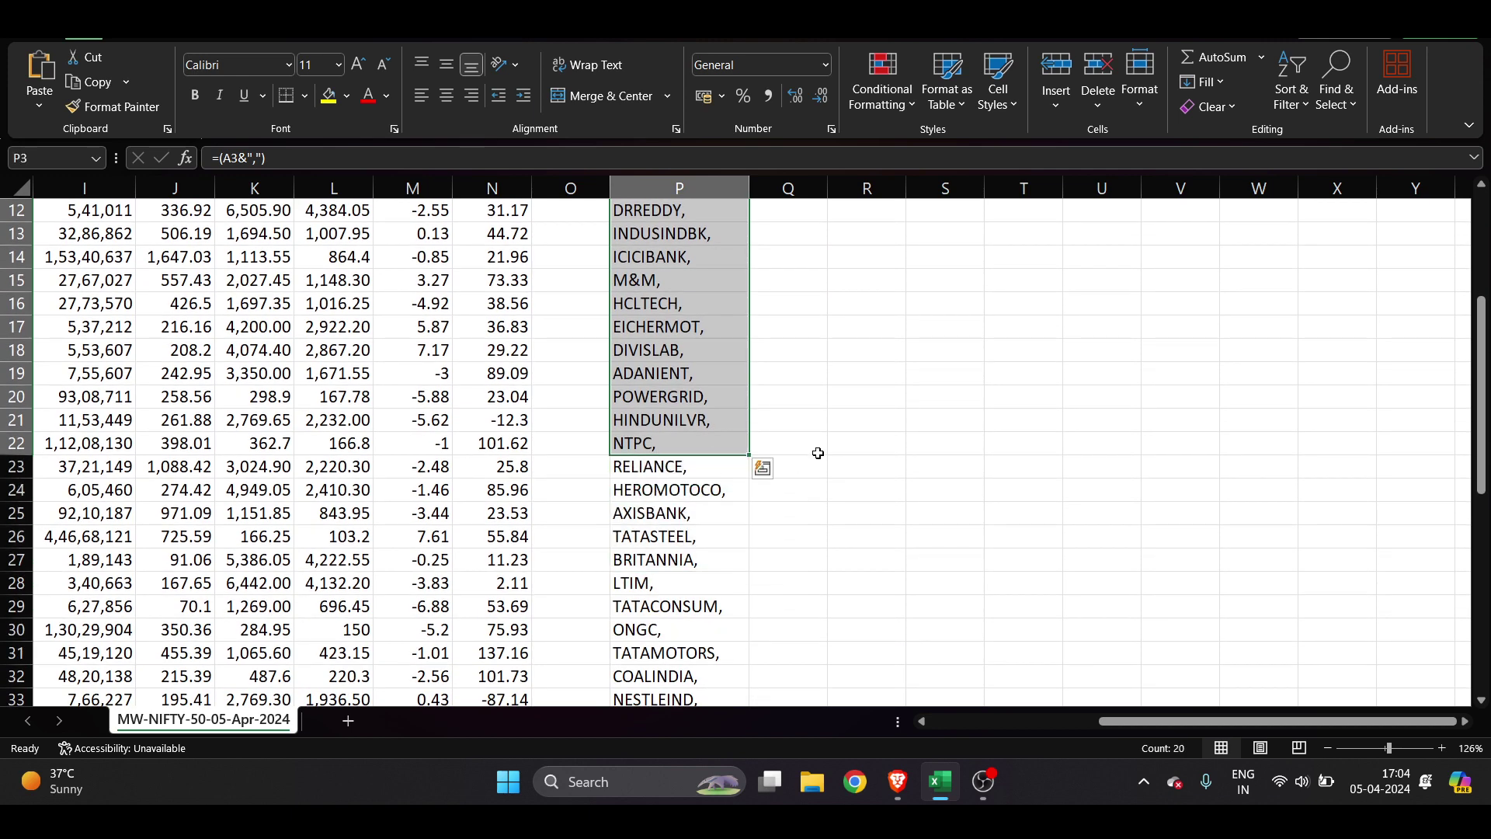
scroll(827, 439, "up", 4)
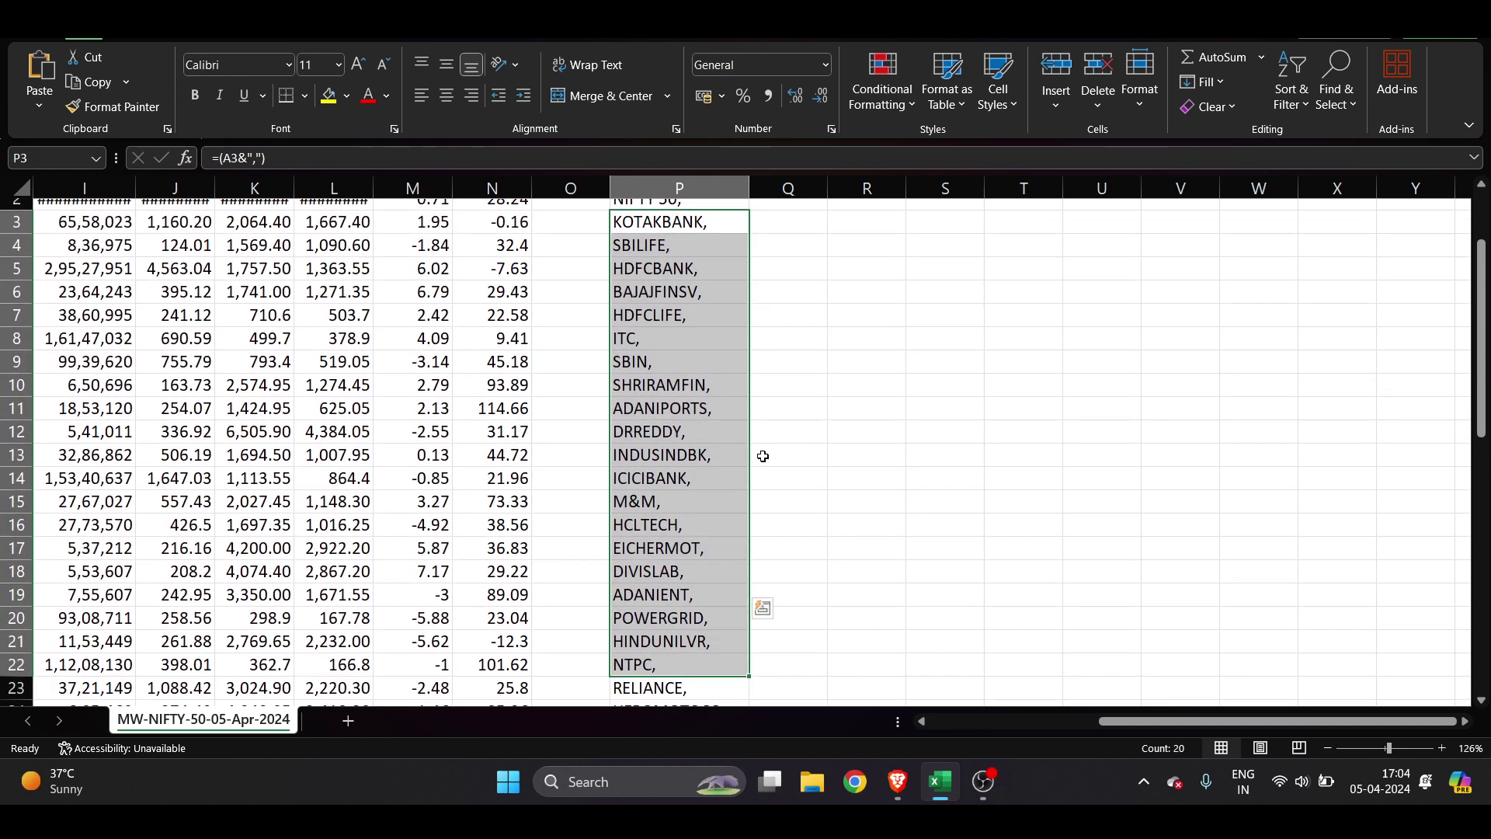
key("ctrl+c")
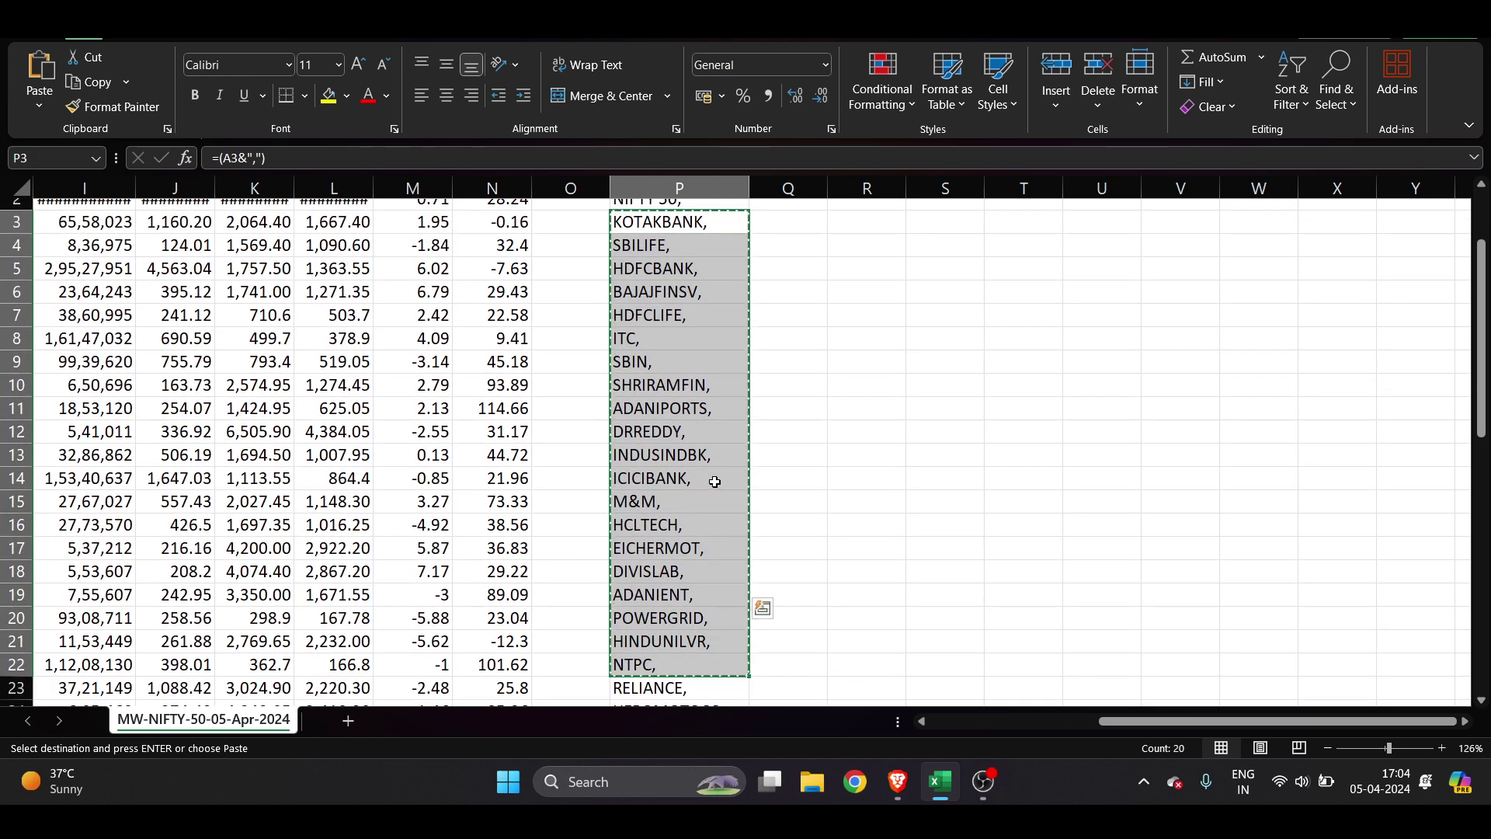
Return to TradingView, paste the copied tickers into Add symbol, then close the dialog.
left_click(919, 725)
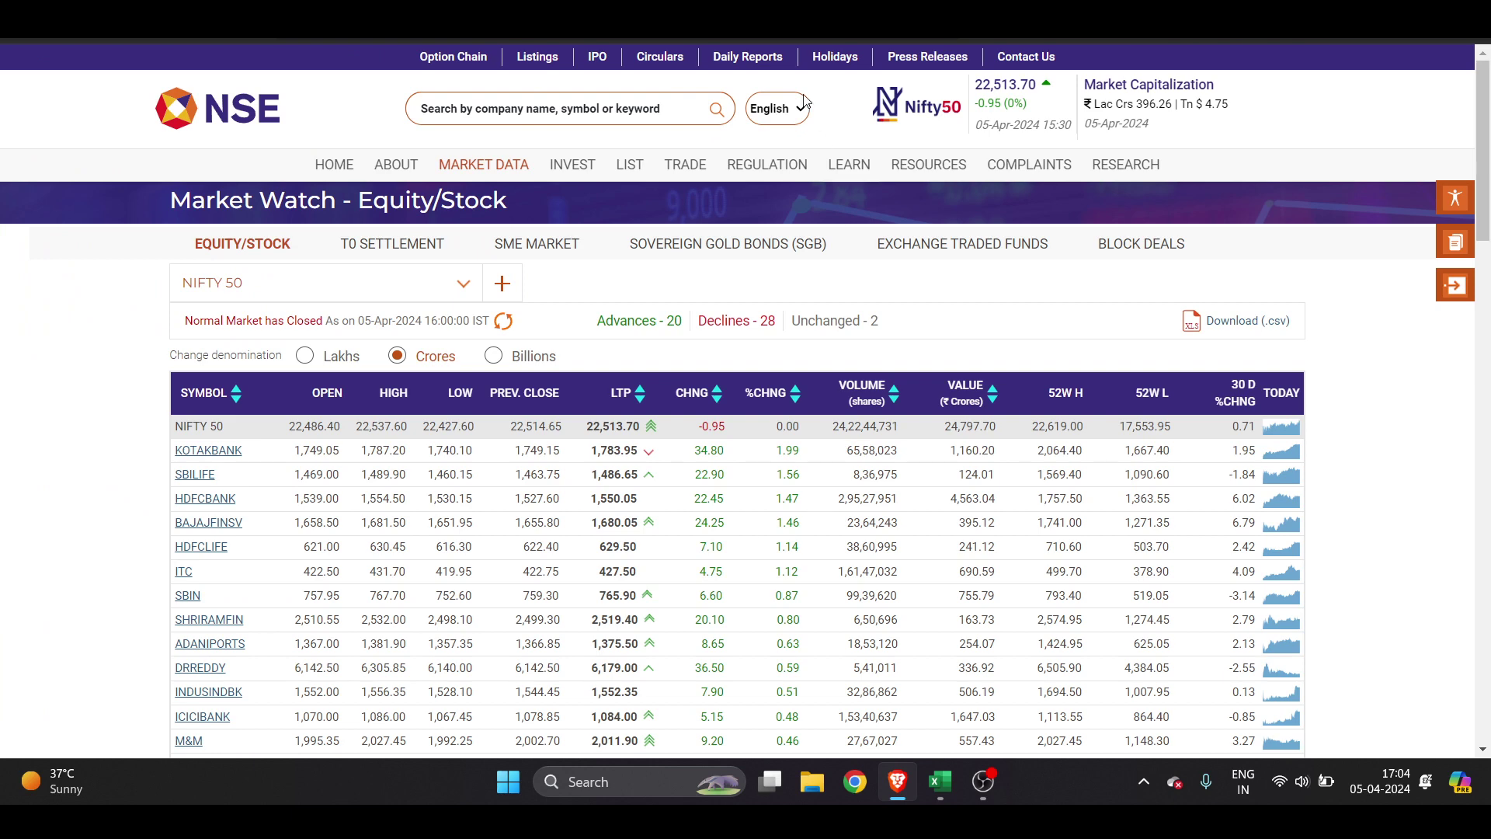
key("ctrl+Tab")
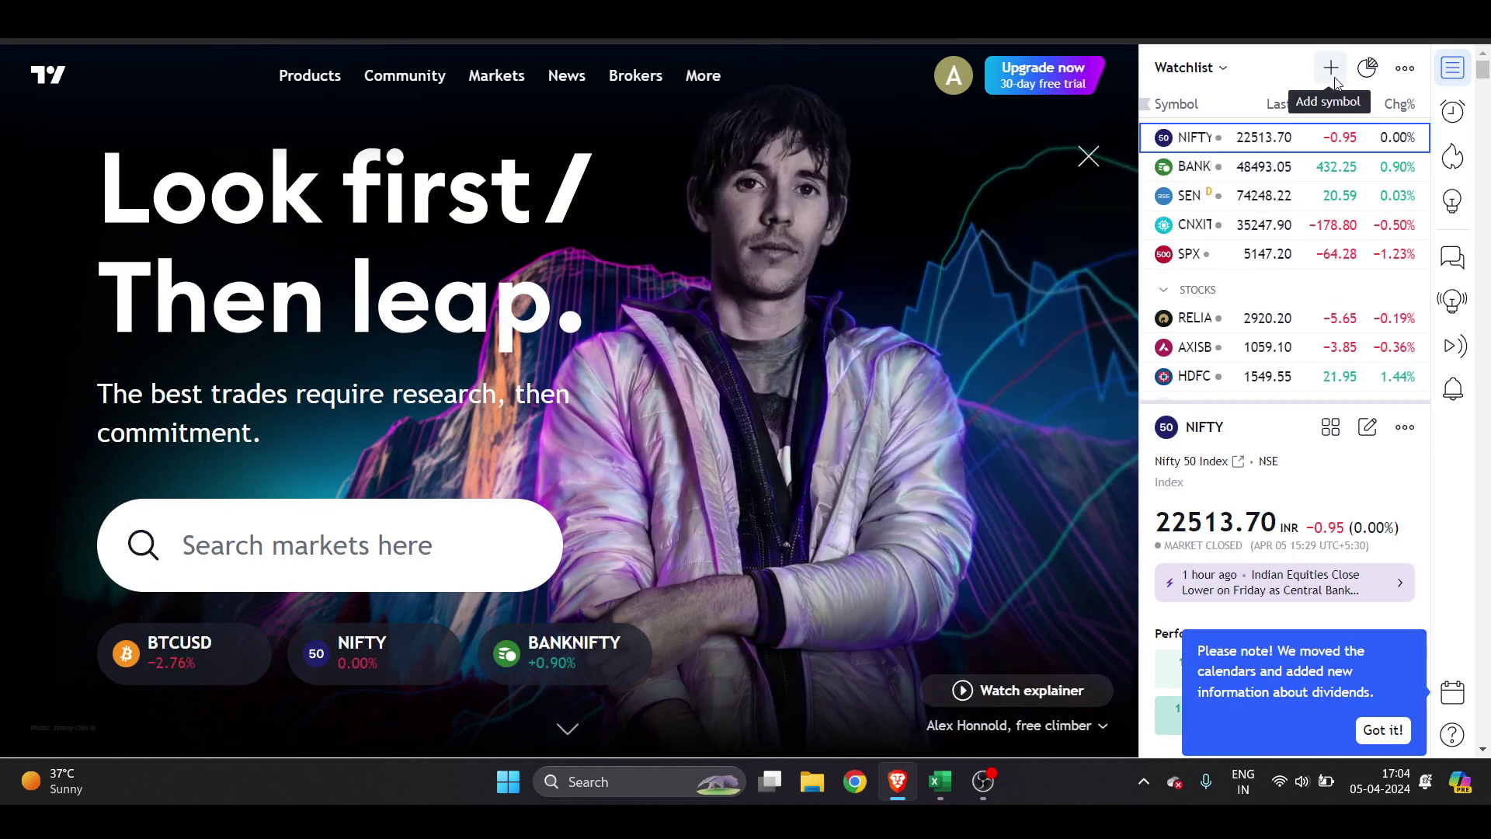
left_click(1332, 75)
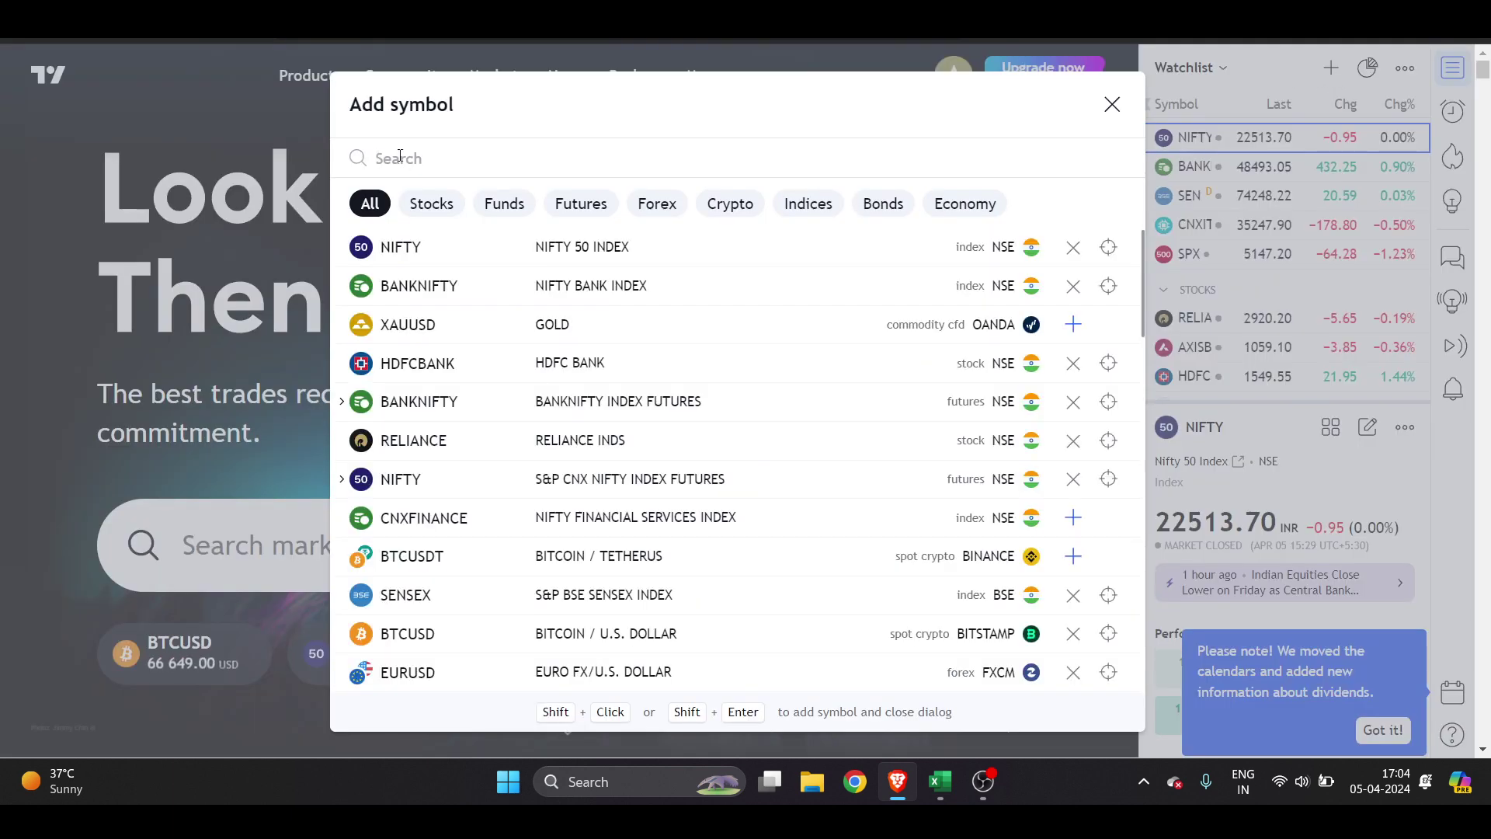
key("ctrl+v")
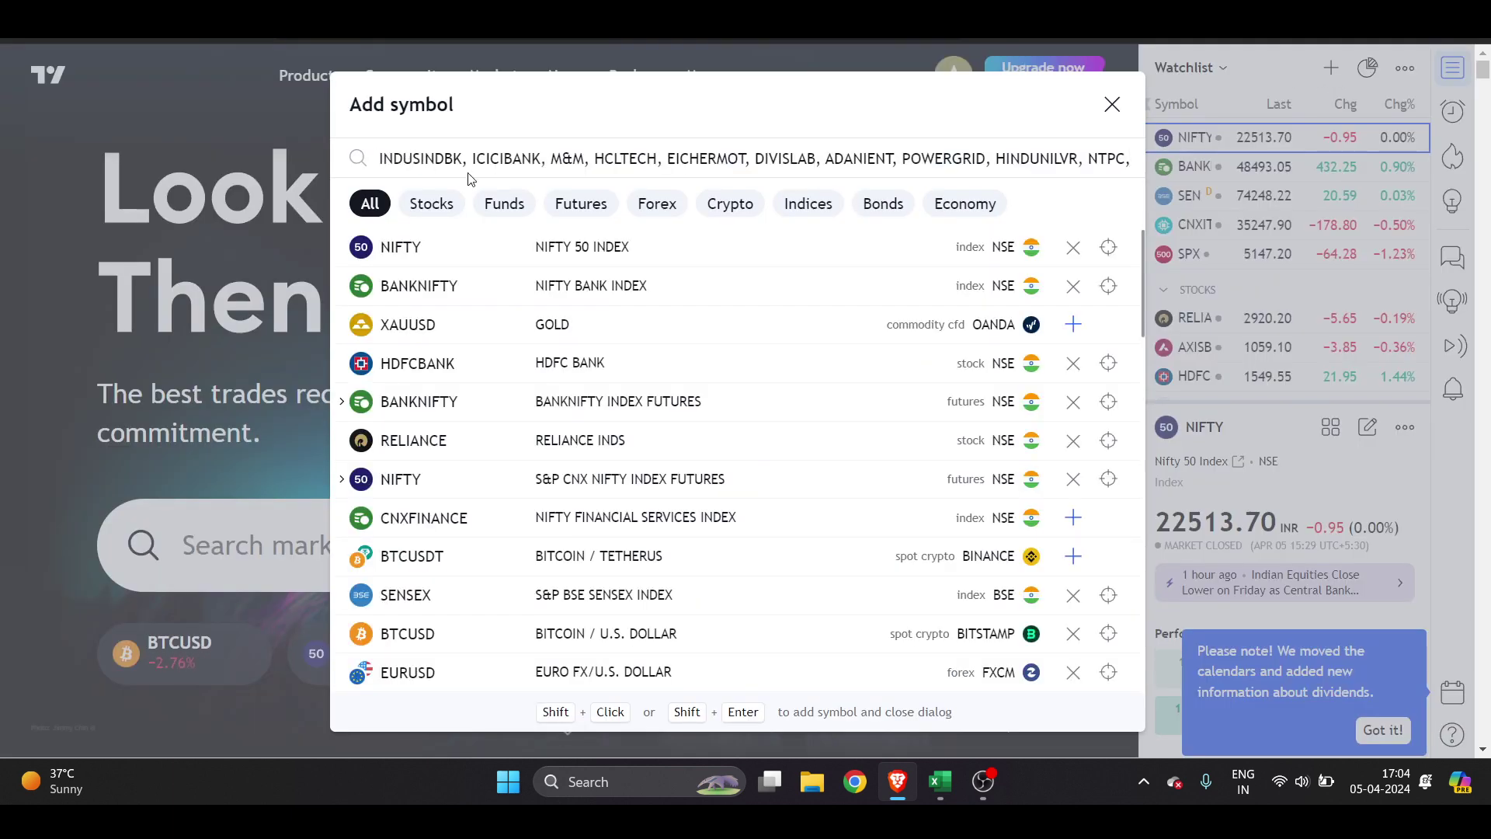
key("Return")
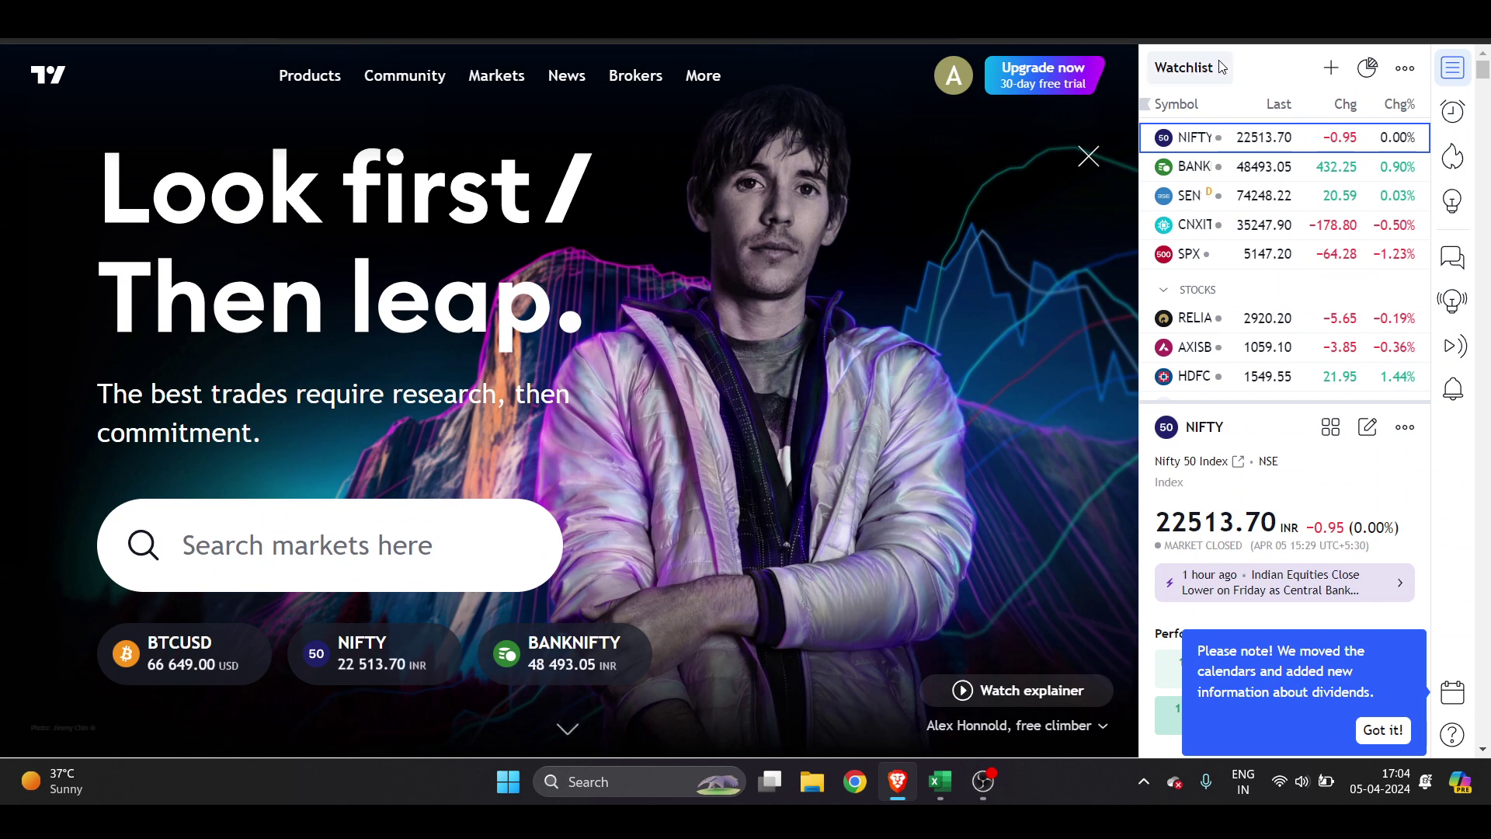
Select the list named Watchlist and show AXISBANK's details from it.
left_click(1188, 68)
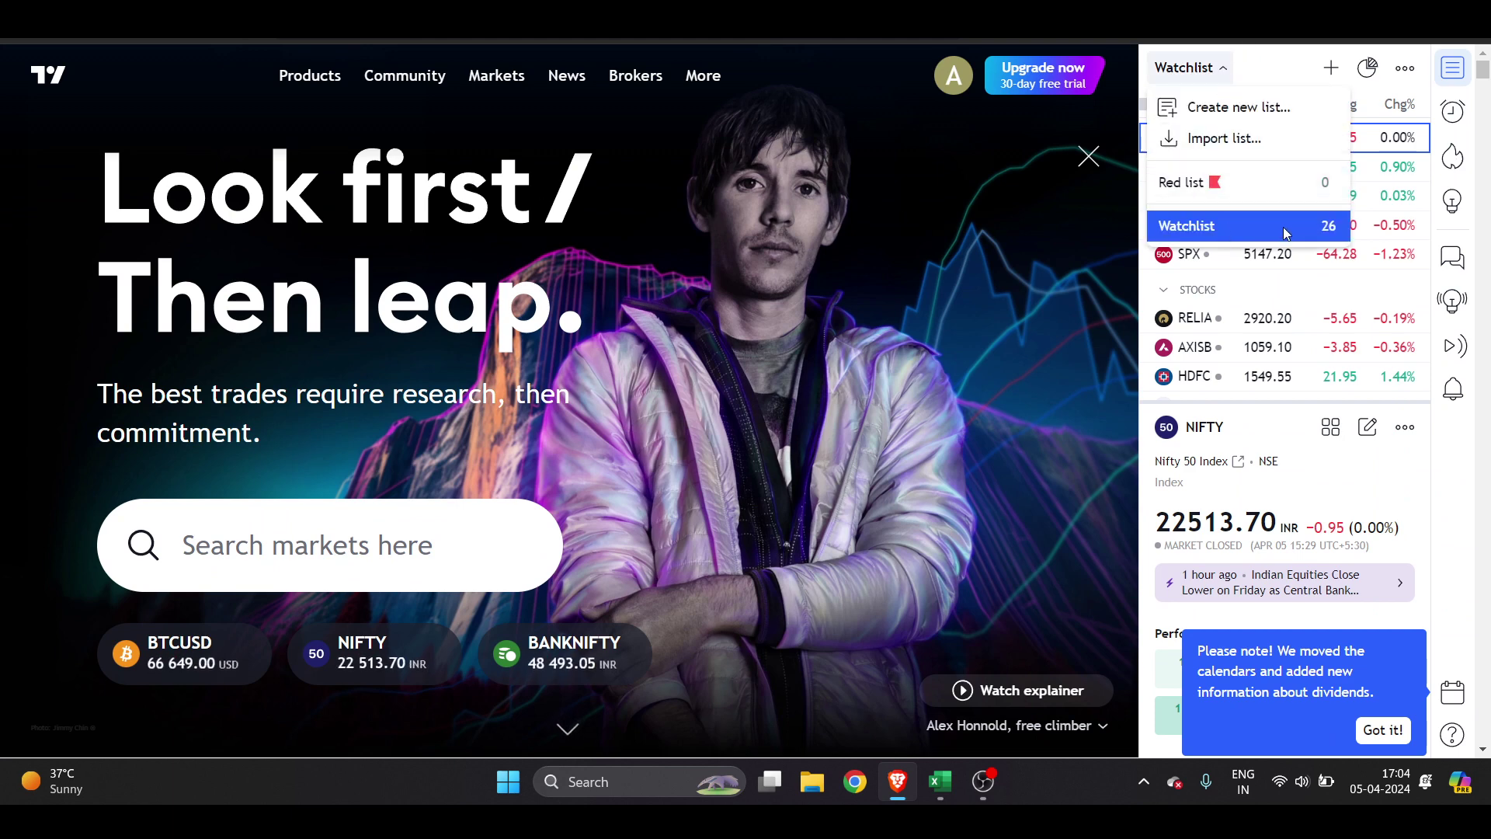
left_click(1229, 227)
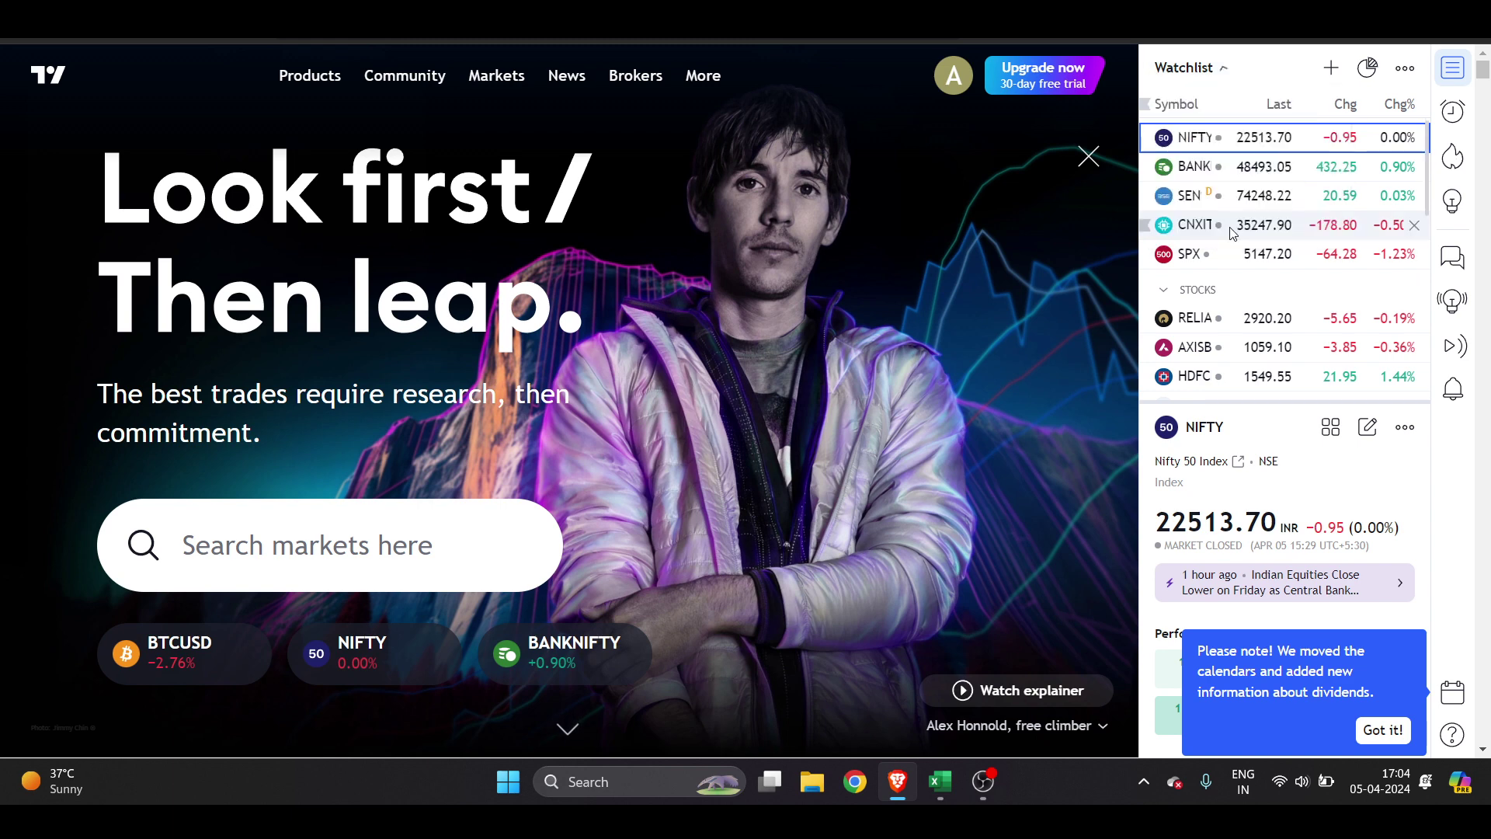
left_click(1189, 68)
left_click(1243, 346)
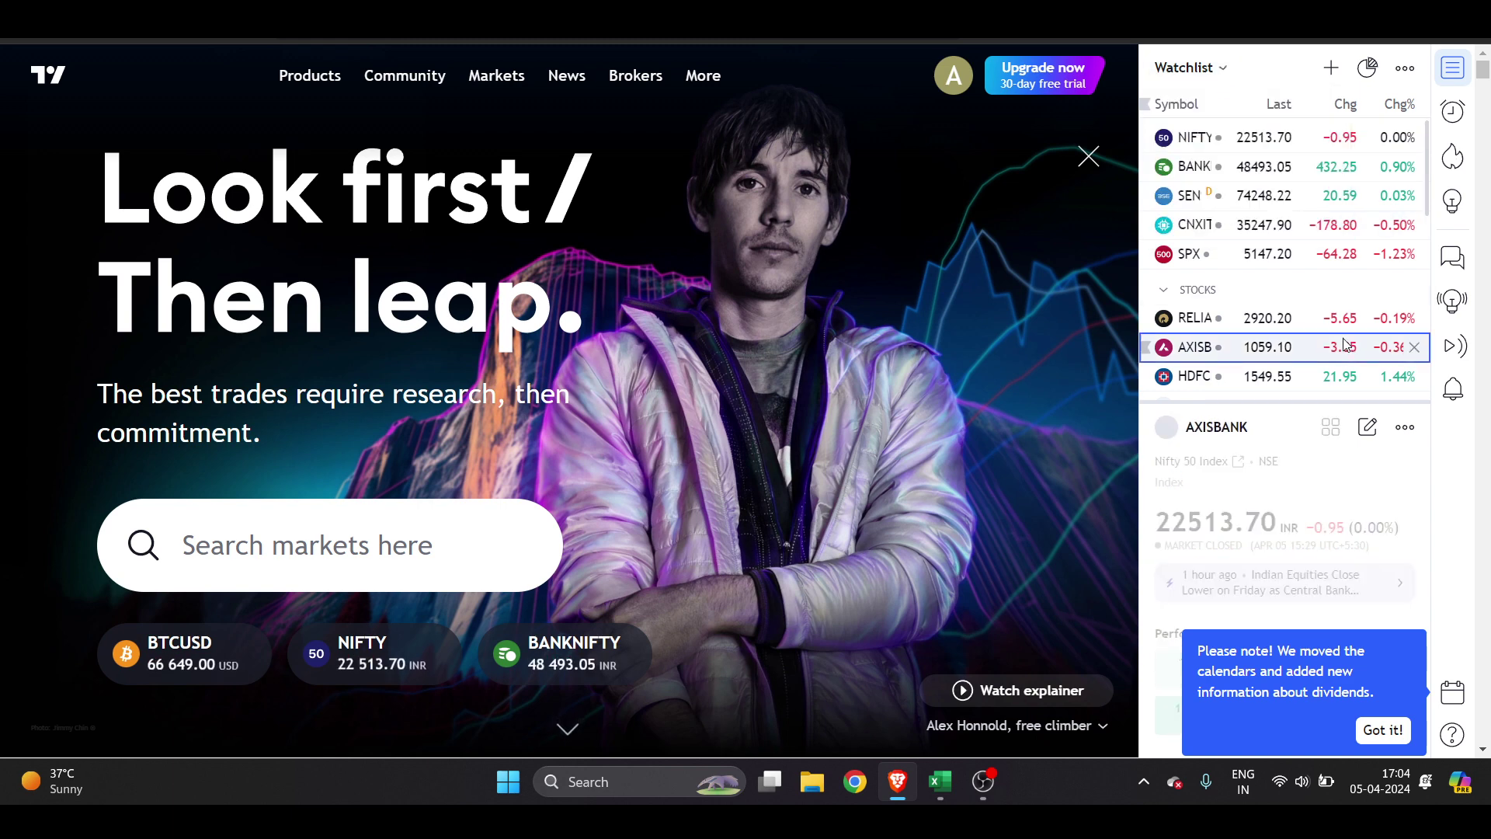
scroll(1304, 306, "down", 10)
scroll(1311, 303, "down", 3)
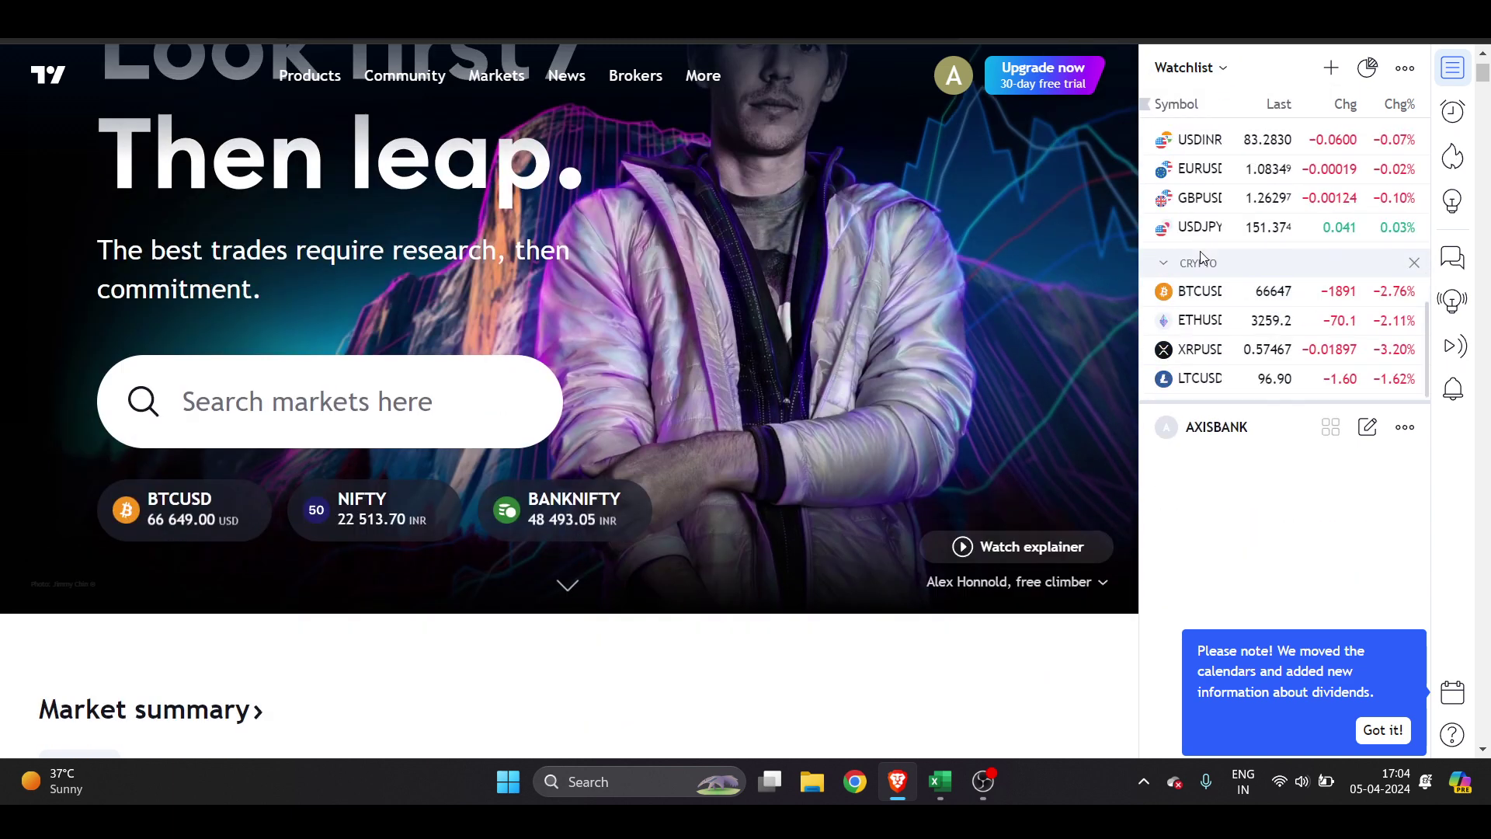
scroll(1200, 250, "up", 10)
Paste the tickers into Add symbol, filter to Stocks, add them, and close the upgrade popup.
left_click(1330, 69)
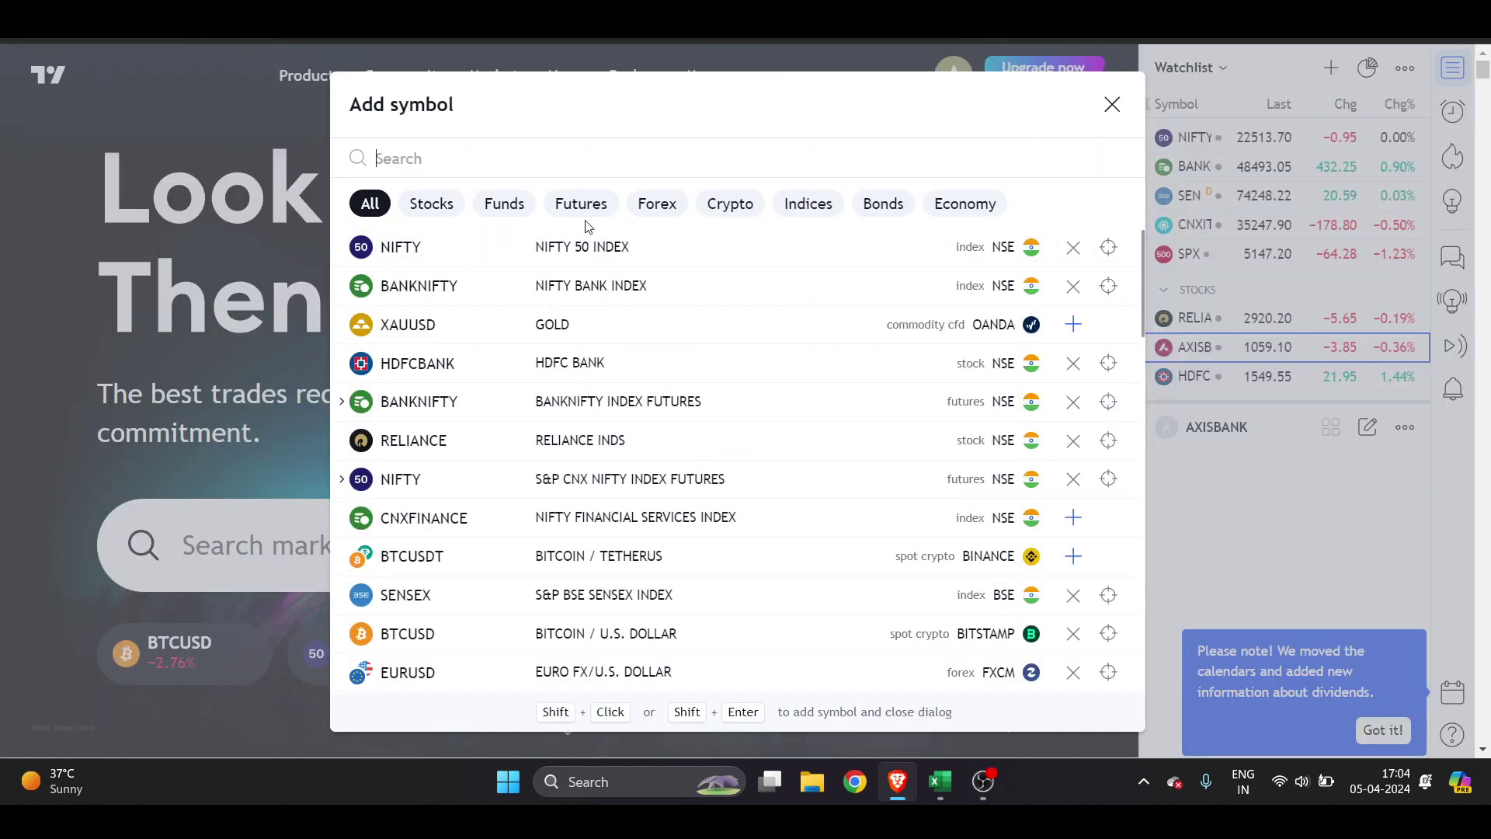
key("ctrl+v")
left_click(431, 204)
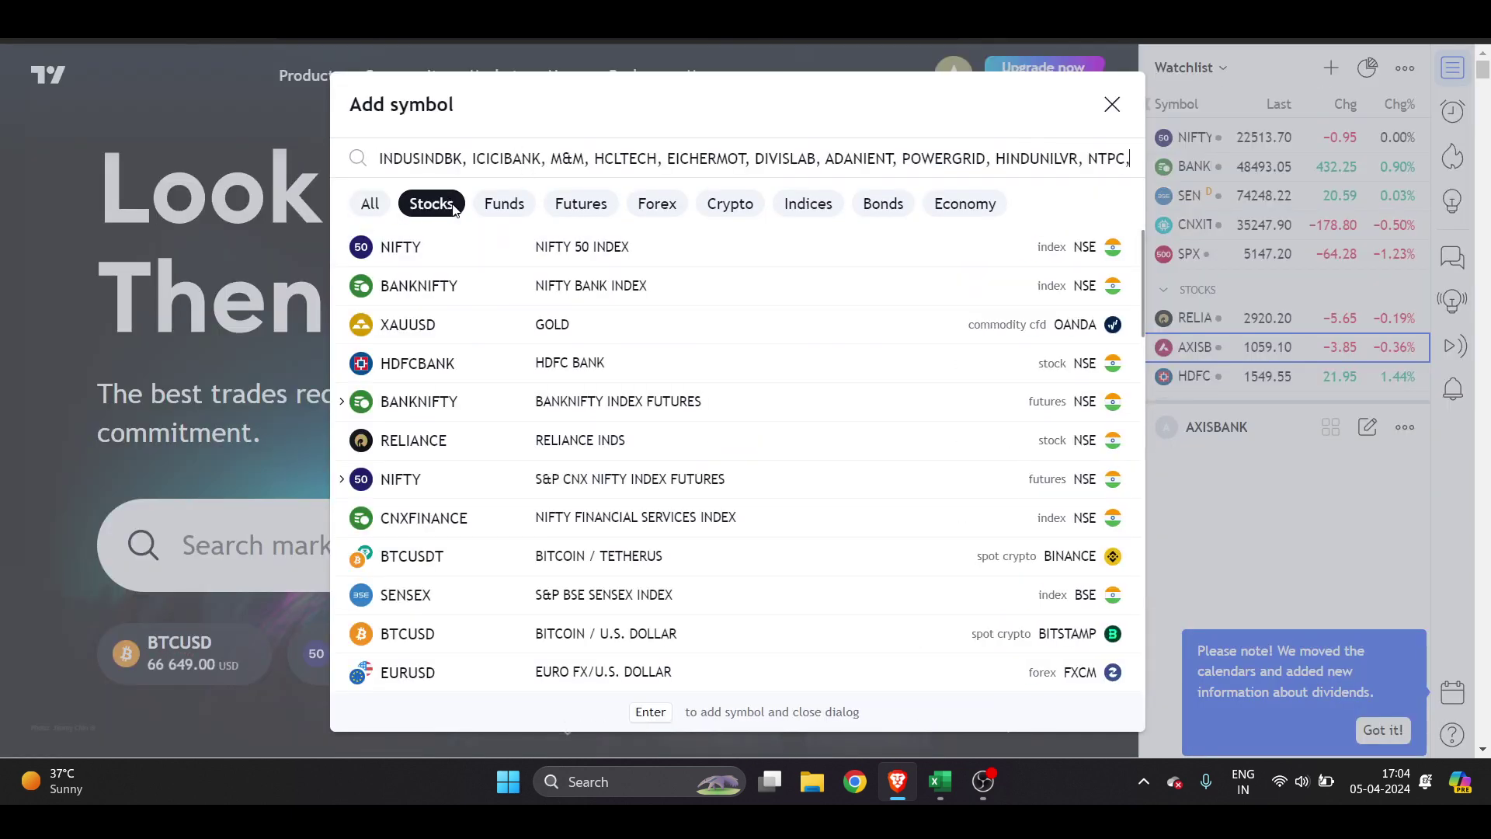
scroll(470, 373, "down", 3)
scroll(471, 374, "up", 3)
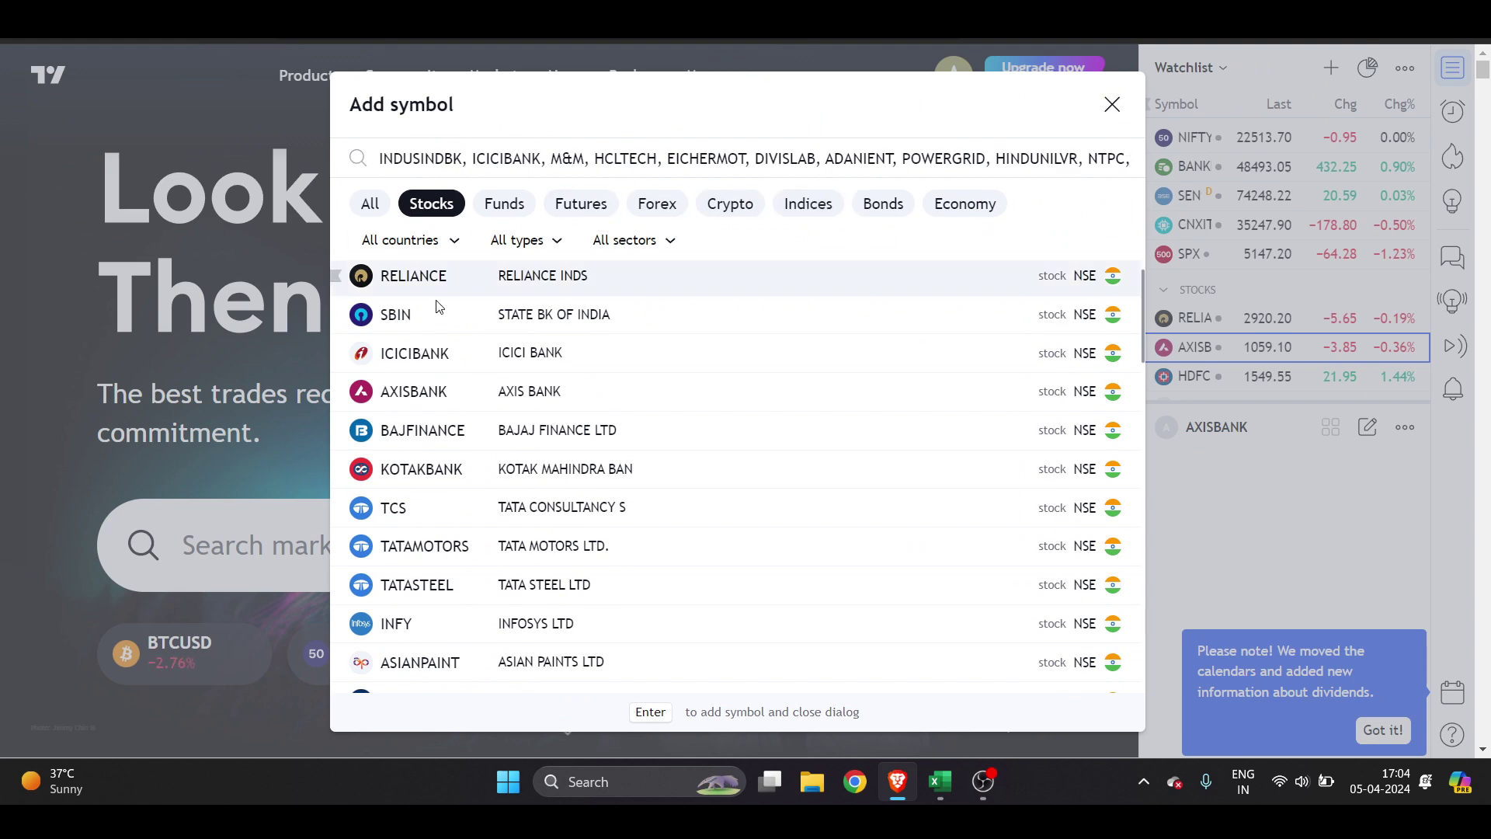
scroll(459, 399, "down", 10)
scroll(458, 400, "down", 3)
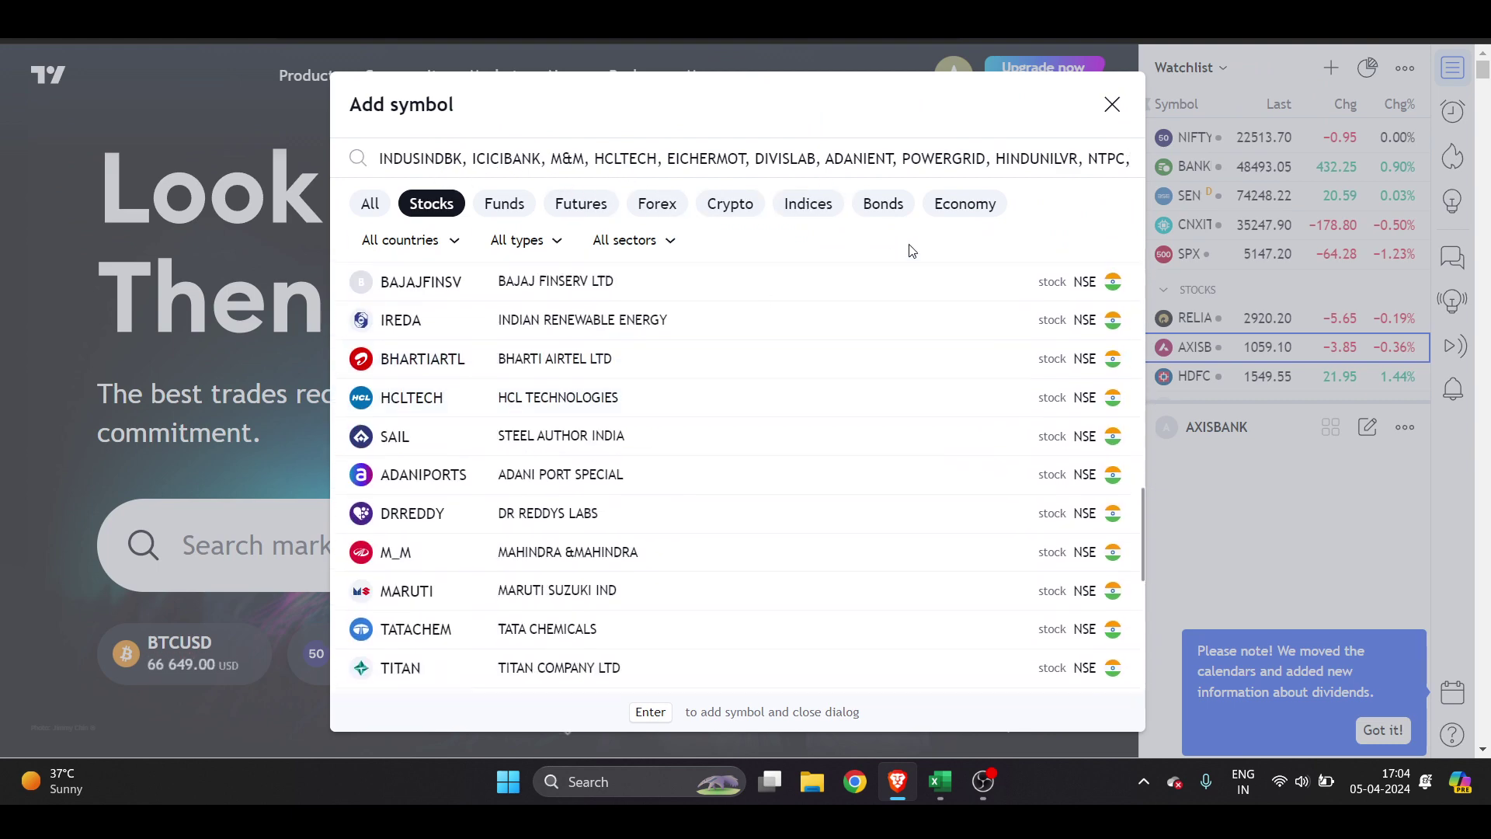
scroll(777, 310, "up", 1)
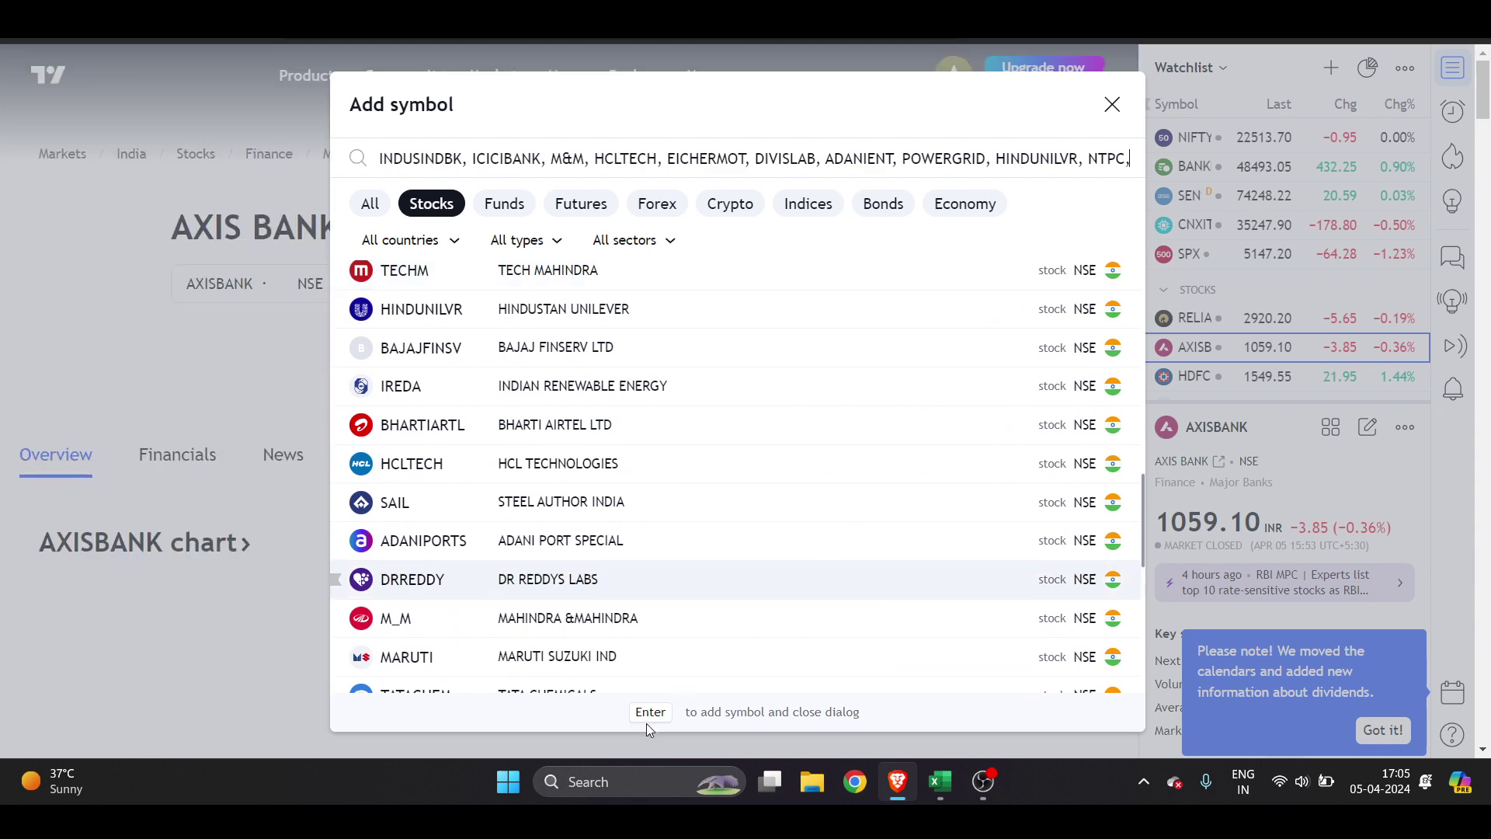
key("Return")
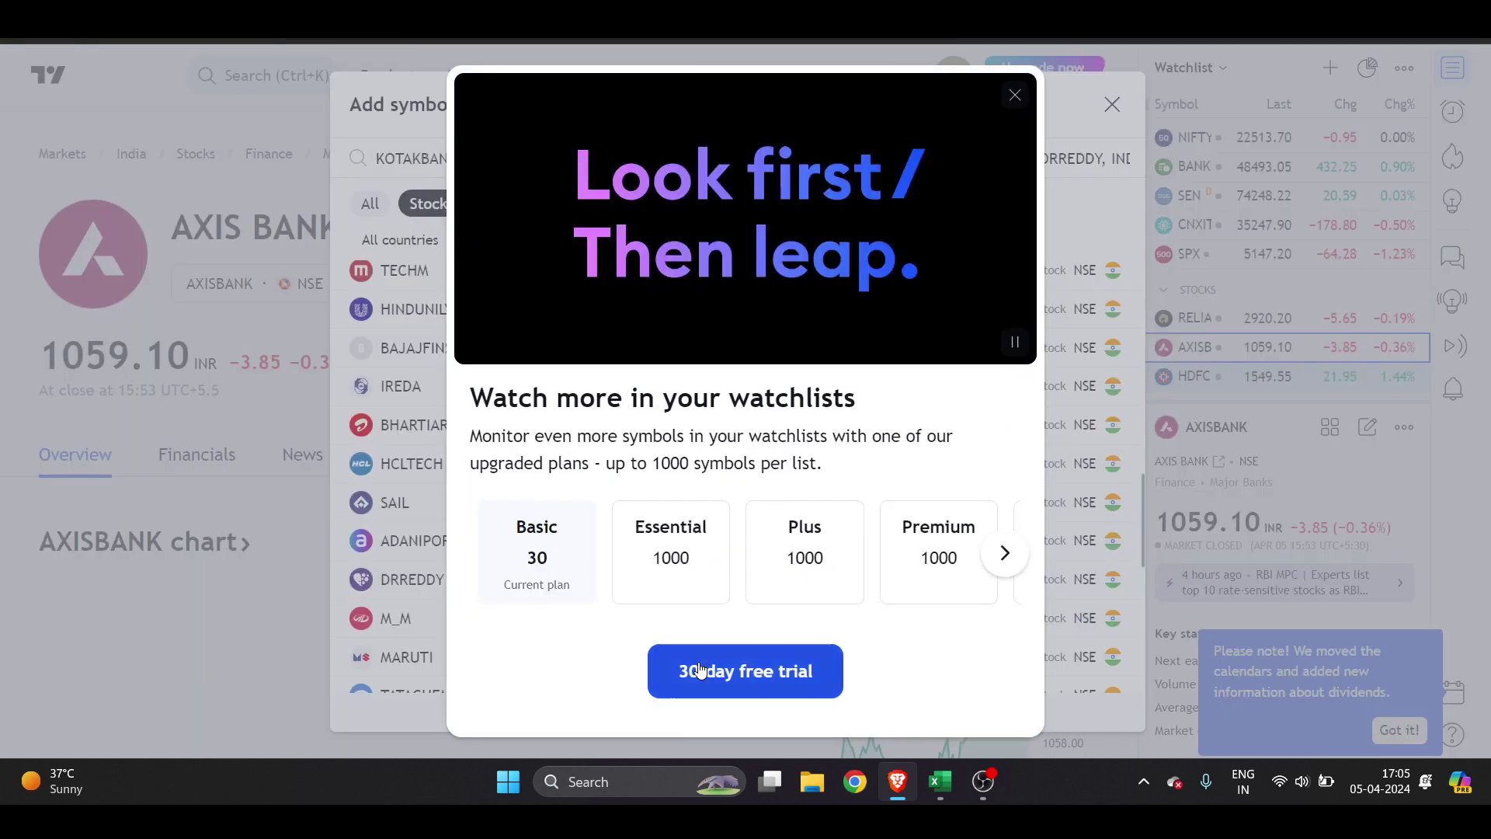
left_click(1012, 95)
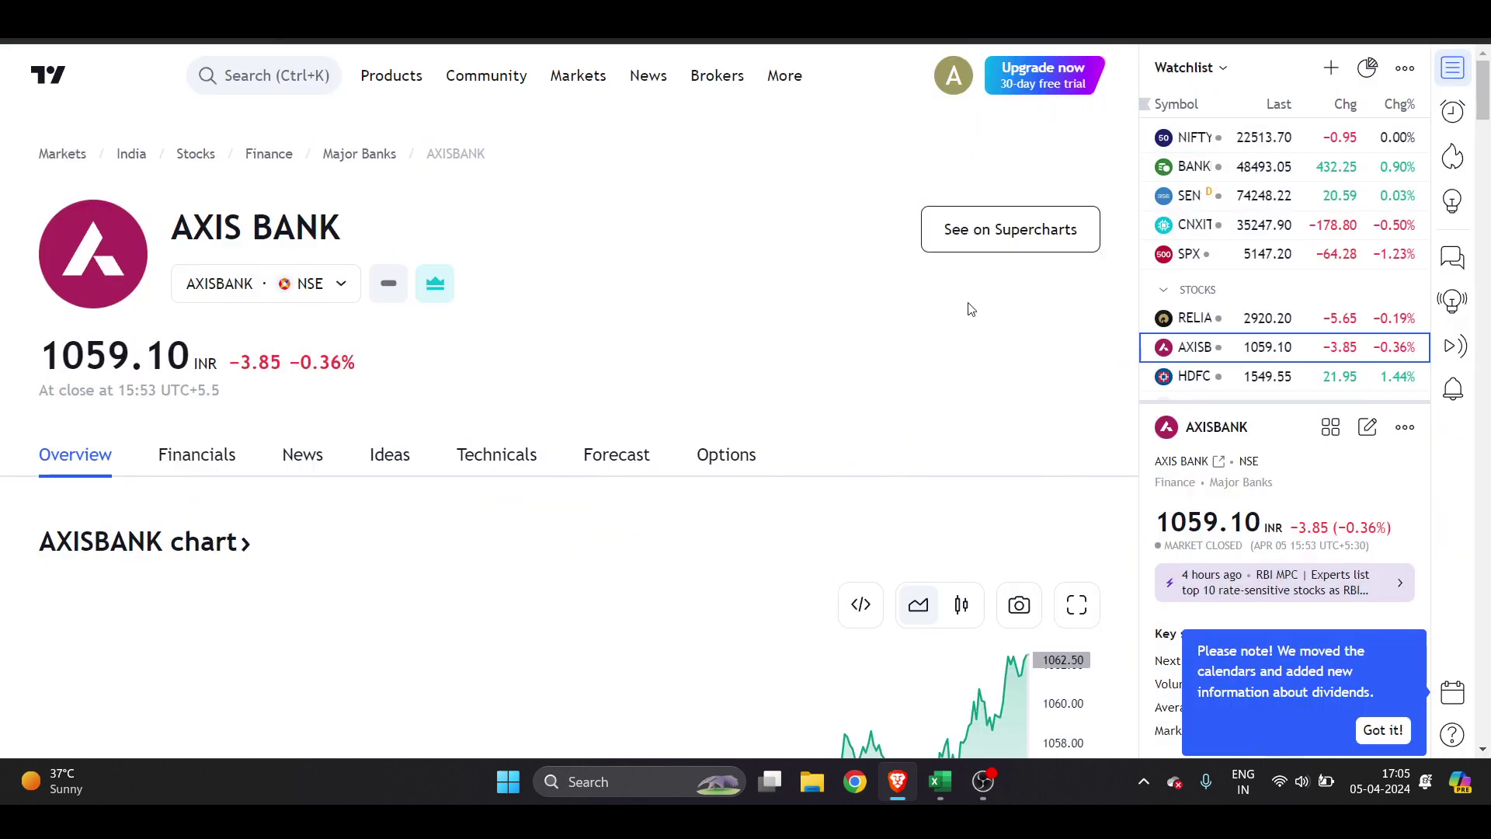
left_click(1213, 73)
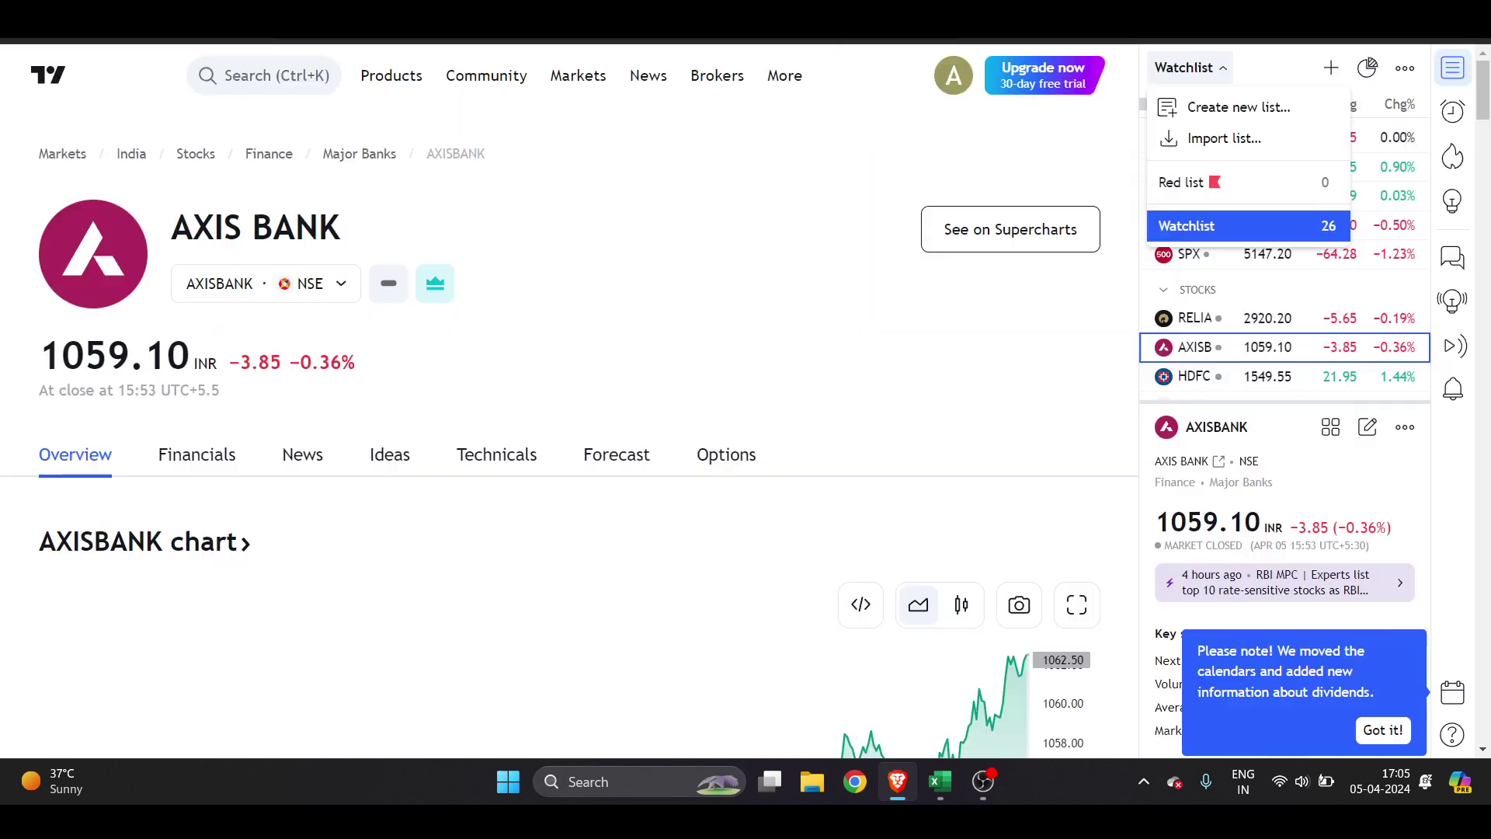
left_click(1054, 380)
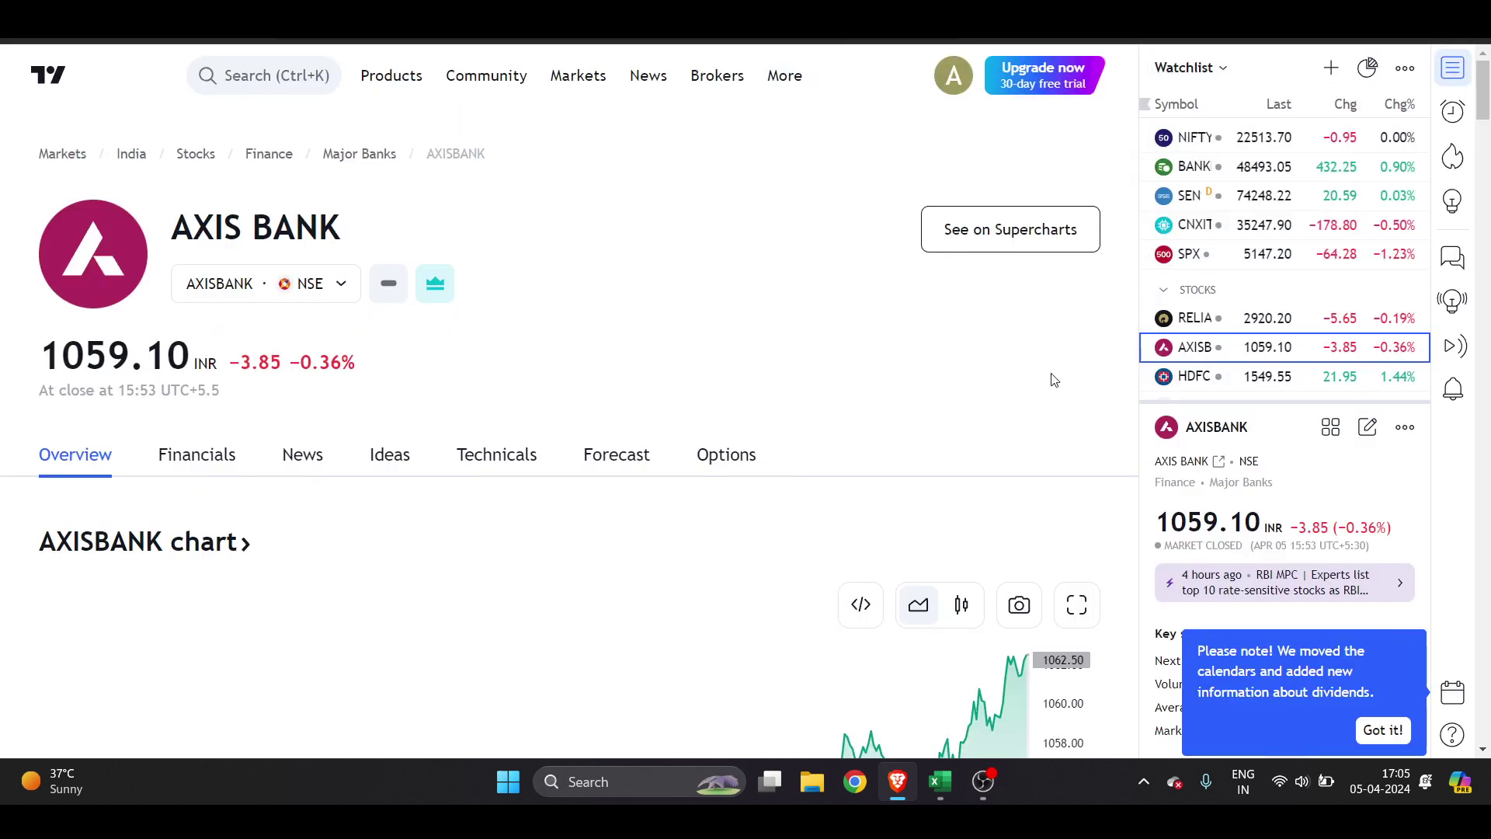